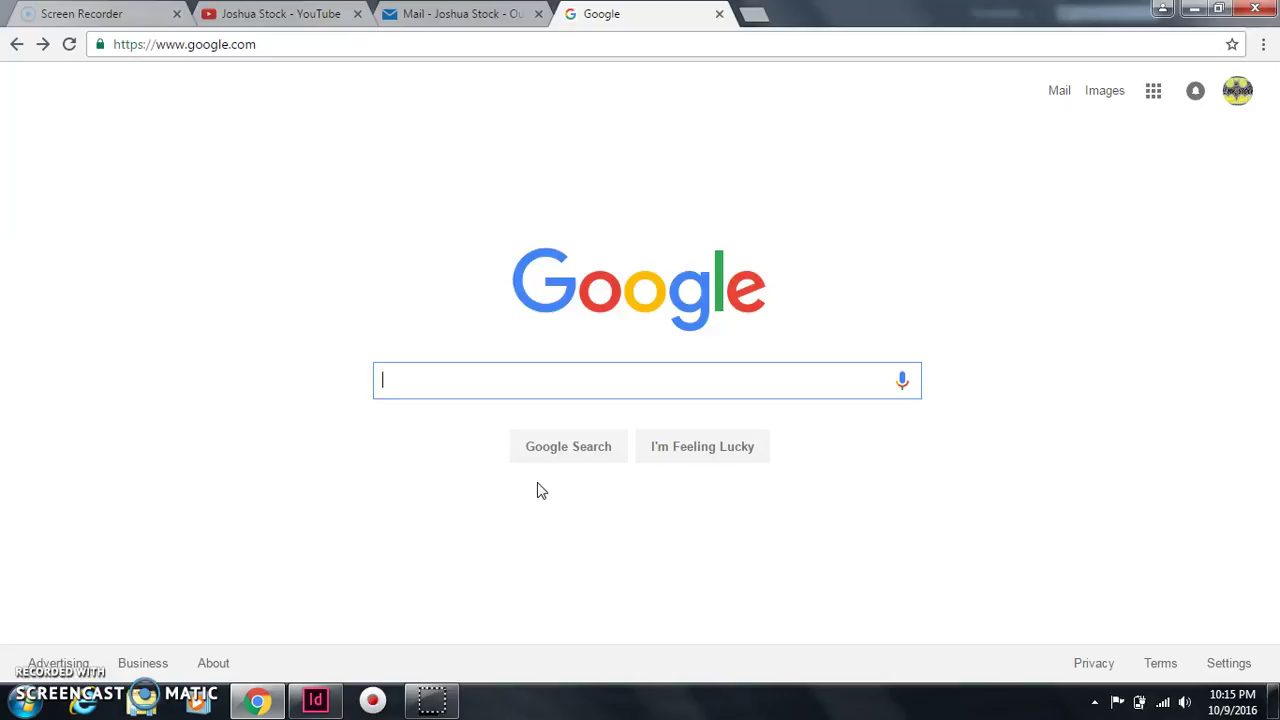
- Switch to InDesign to check the PracticeInDesign.indd page layout and return to Chrome
left_click(316, 699)
left_click(409, 330)
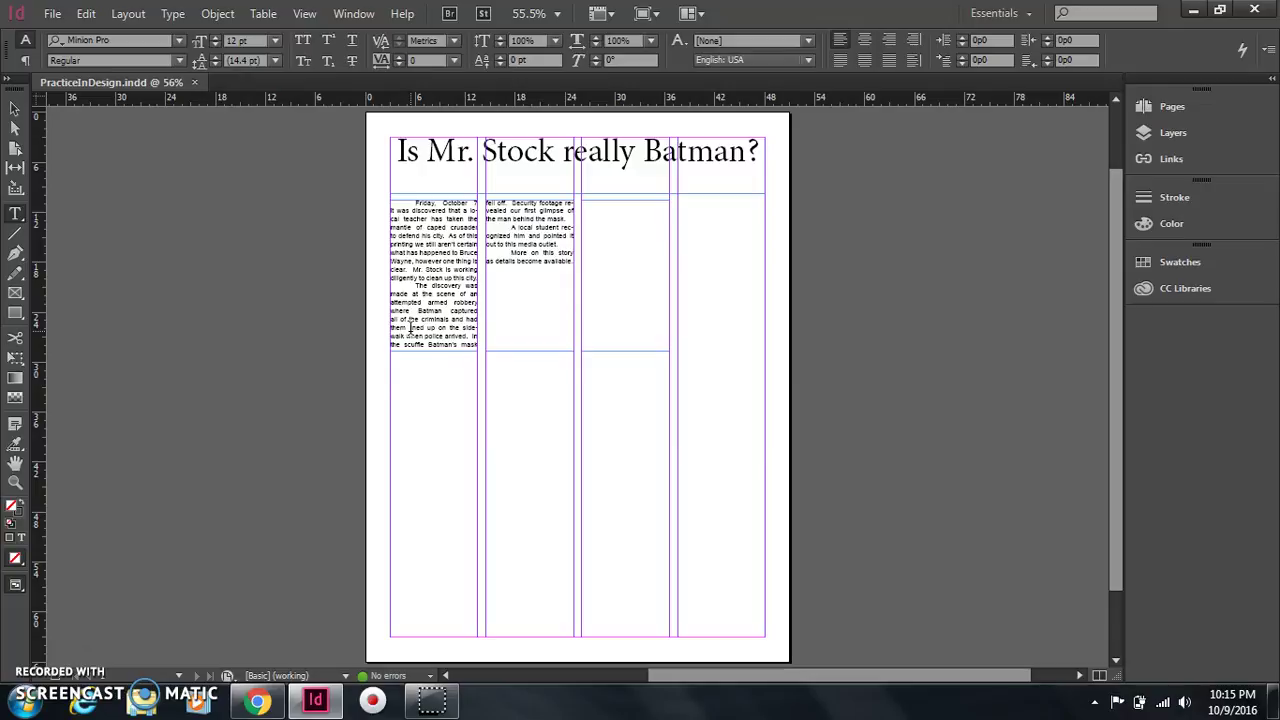
left_click(258, 700)
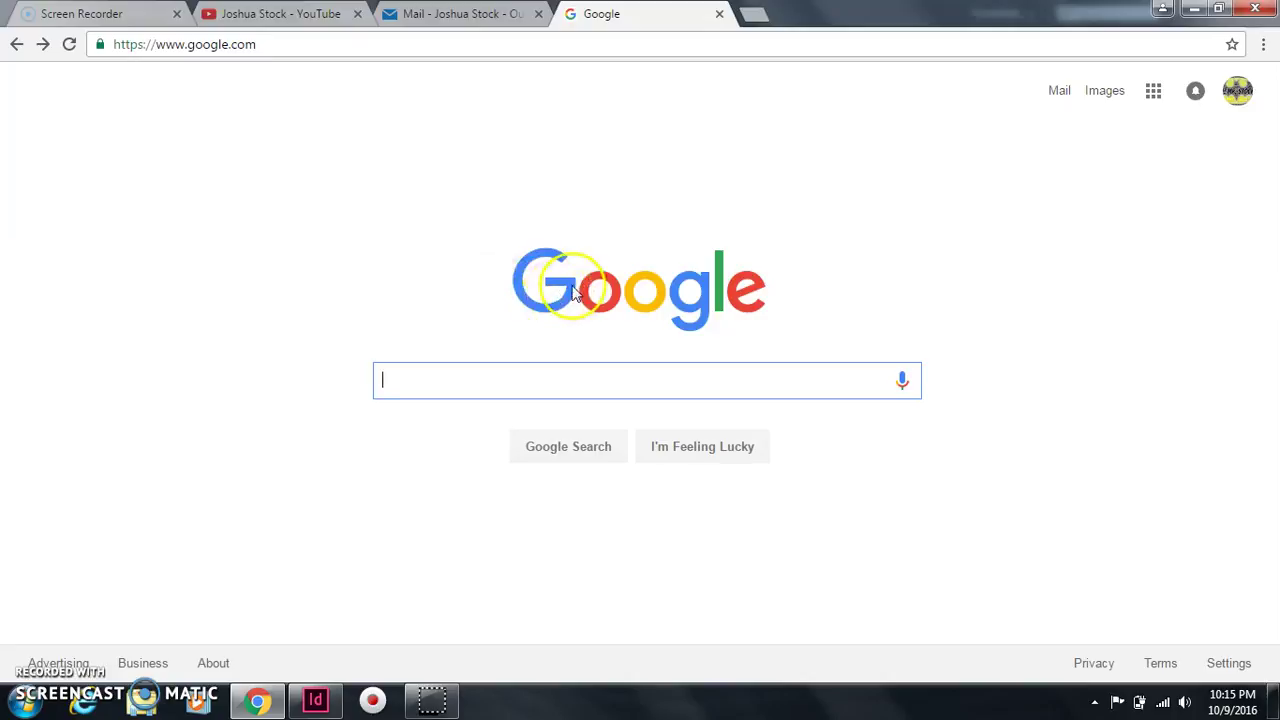
- Search Google Images for "Batman"
left_click(1112, 94)
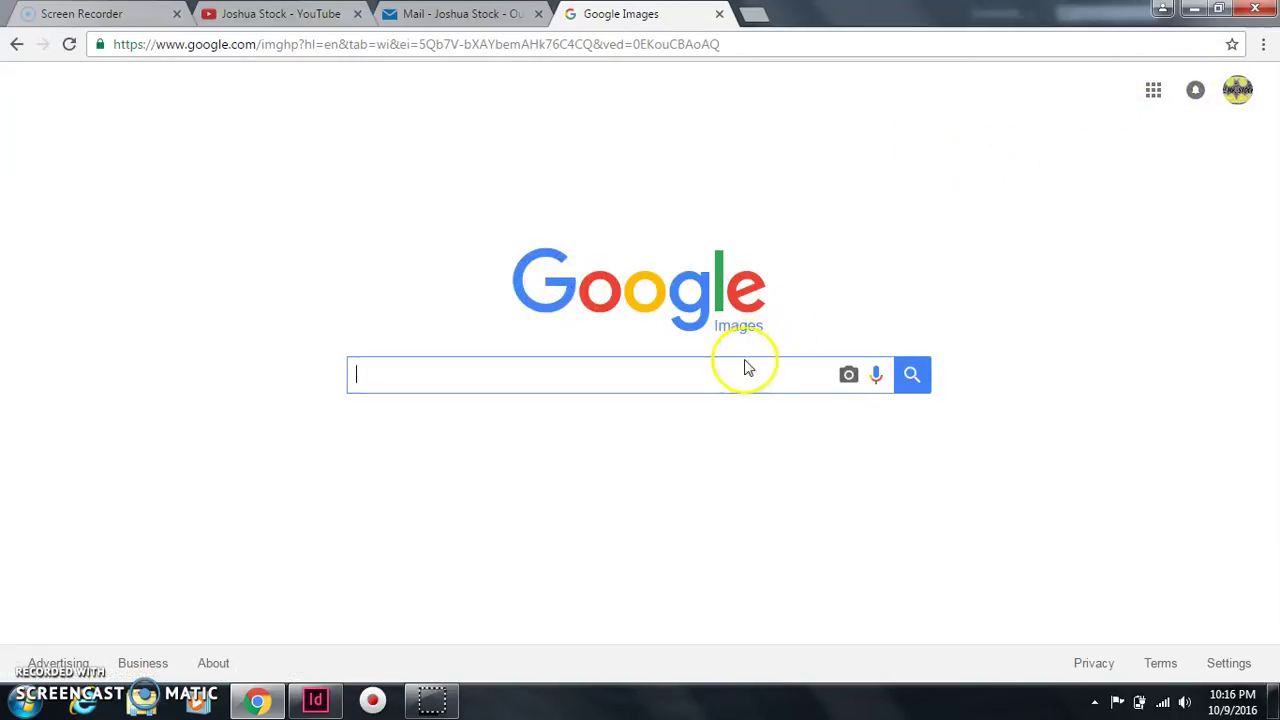
type("Batman")
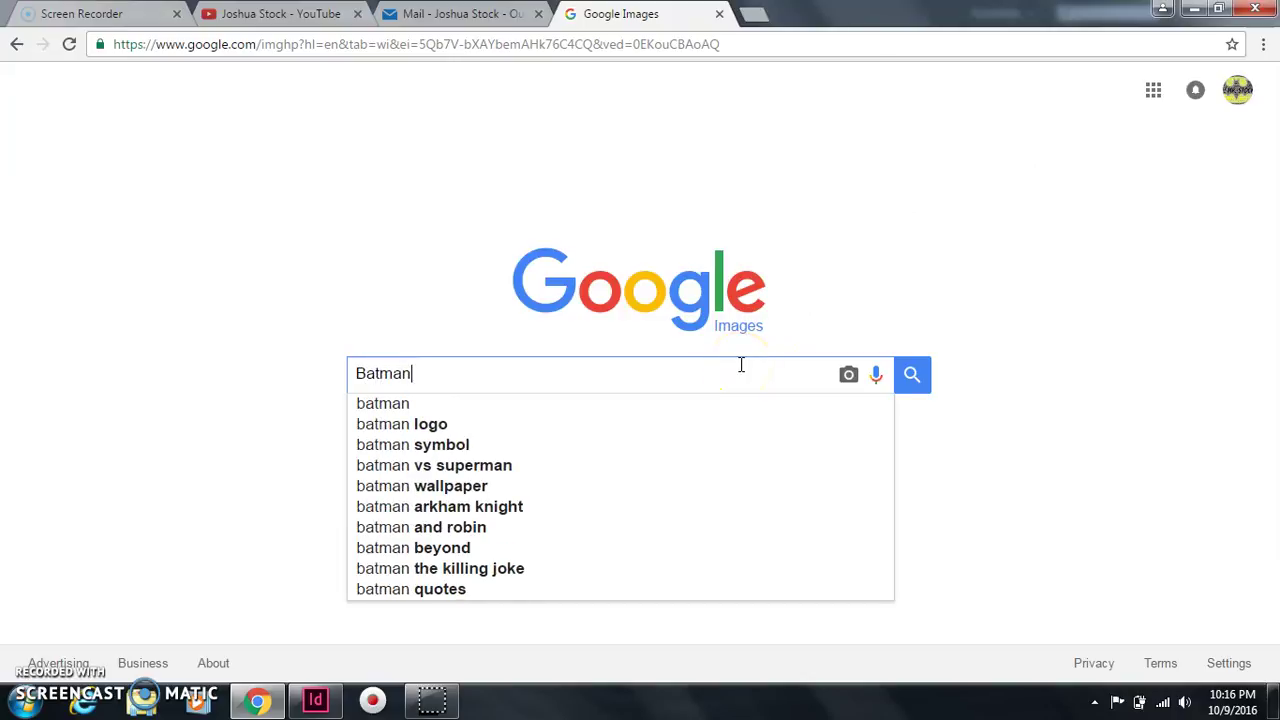
key("Return")
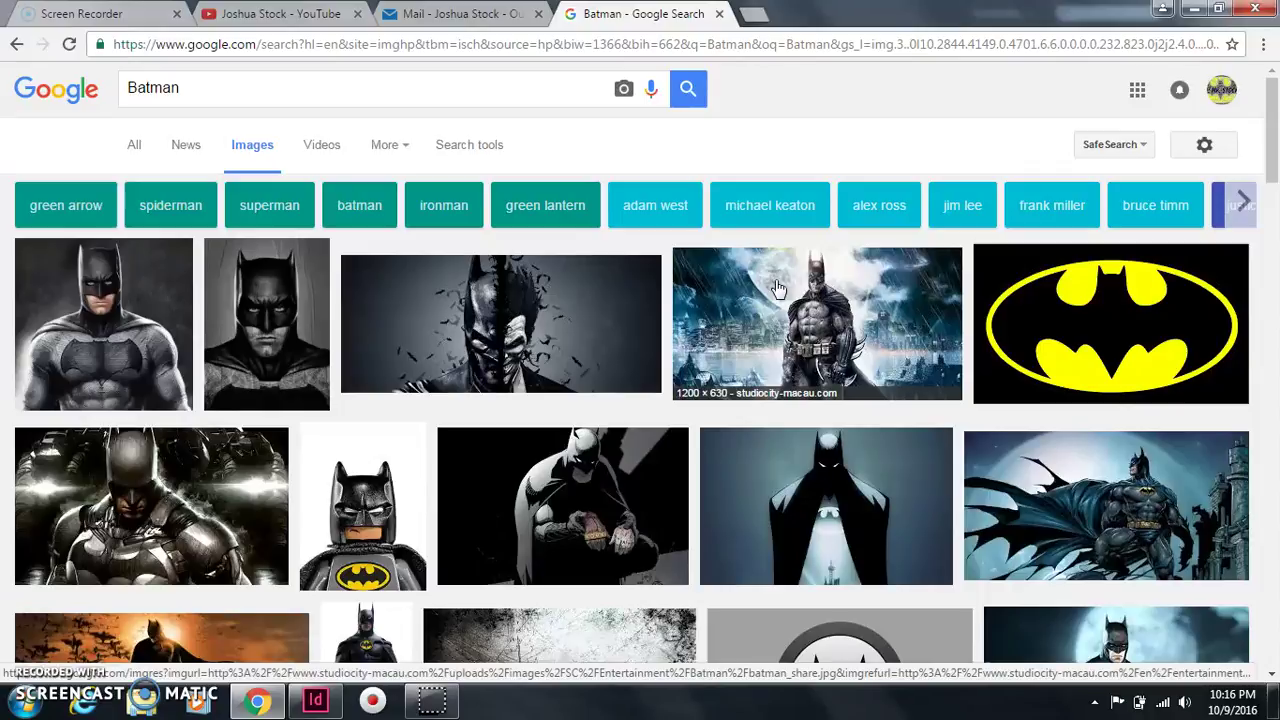
- Filter the Batman image results by usage rights to those labeled for noncommercial reuse
left_click(388, 147)
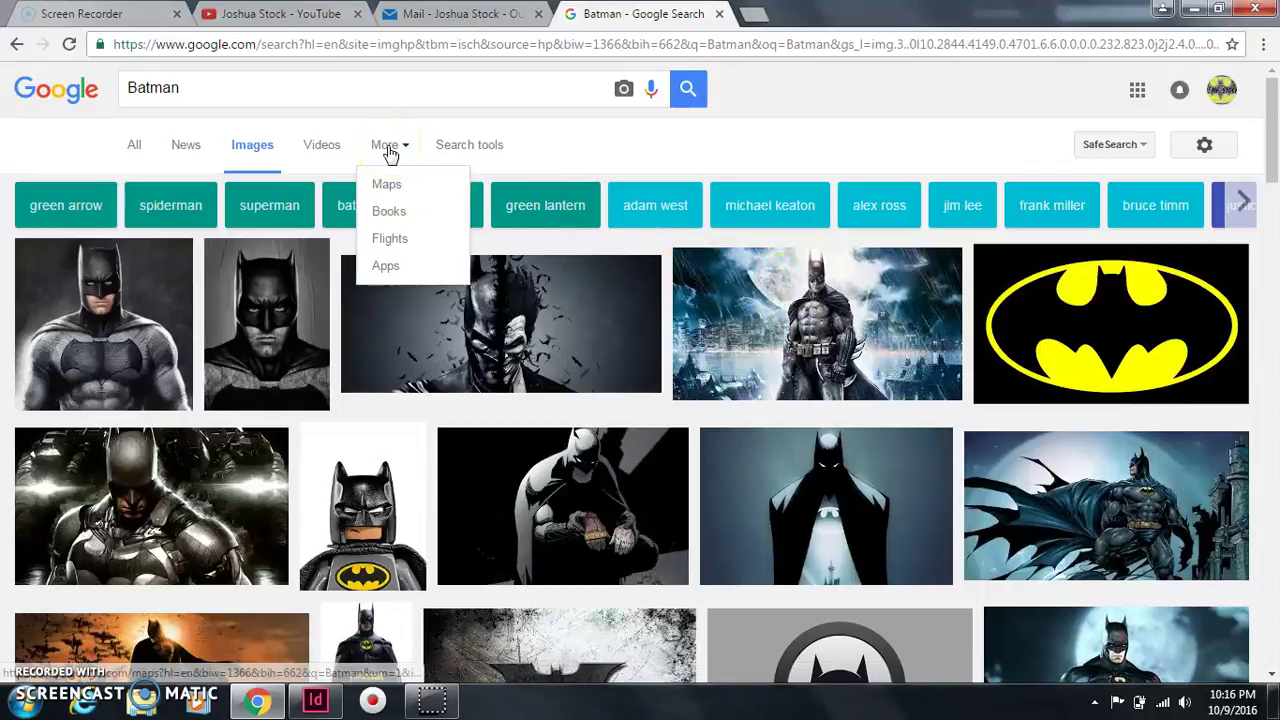
left_click(497, 150)
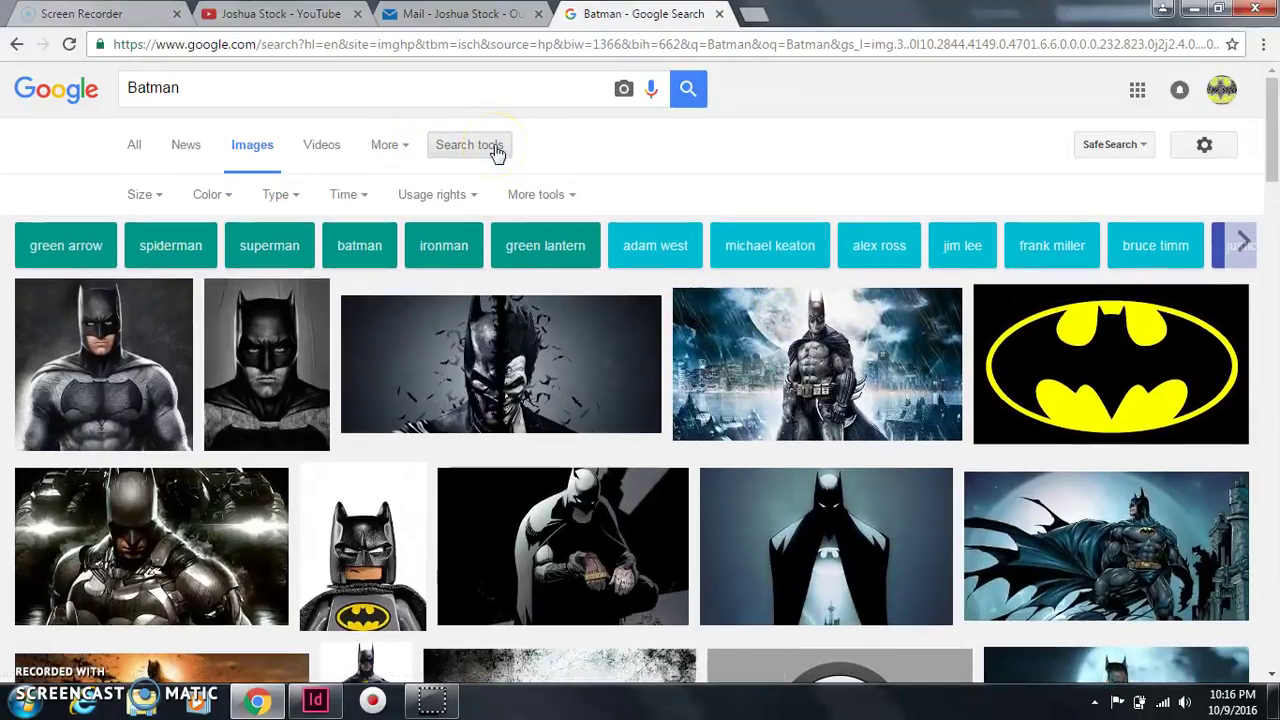
left_click(446, 196)
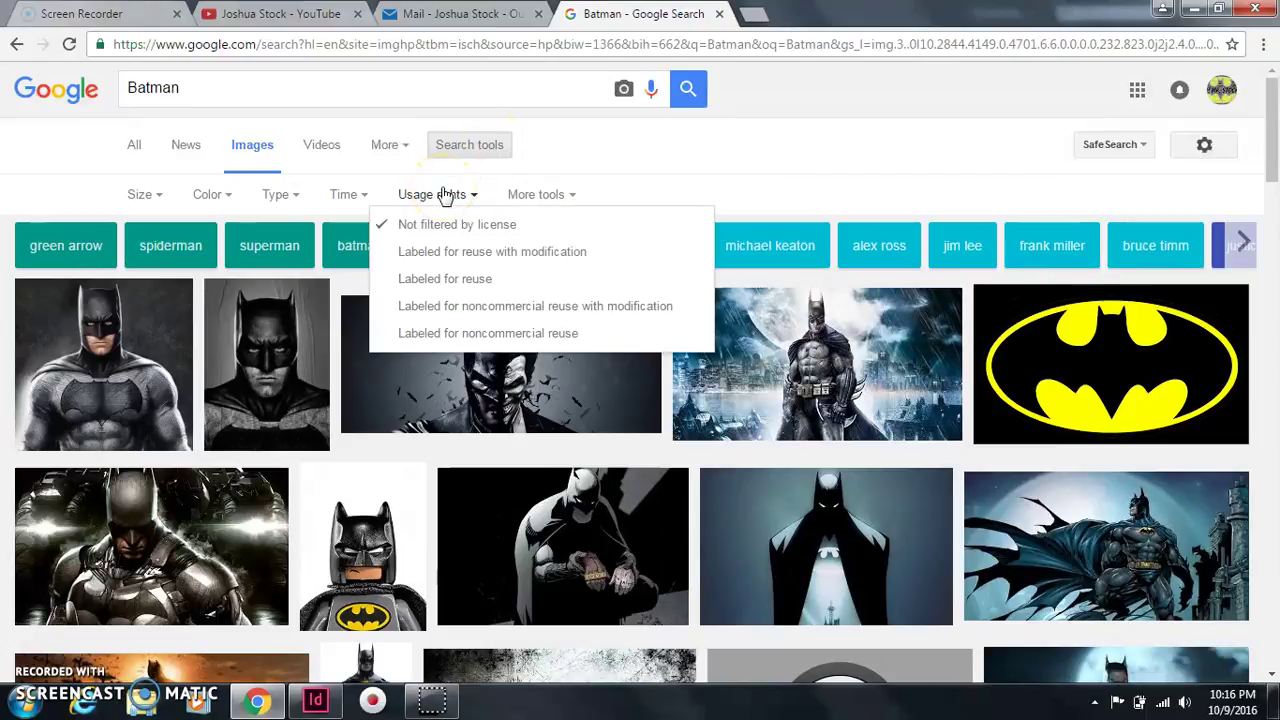
left_click(481, 336)
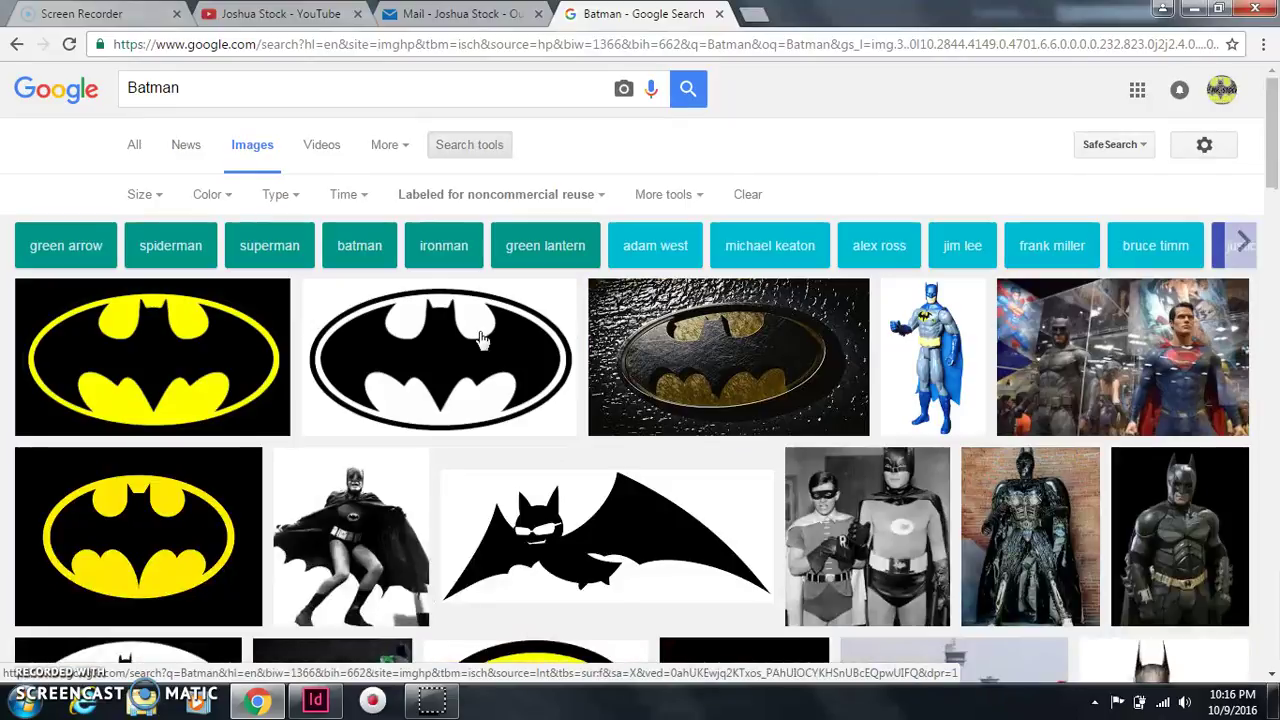
- Open the "Batman, The Dark Knight" illustration from the image results in its full-size view
scroll(752, 385, "down", 2)
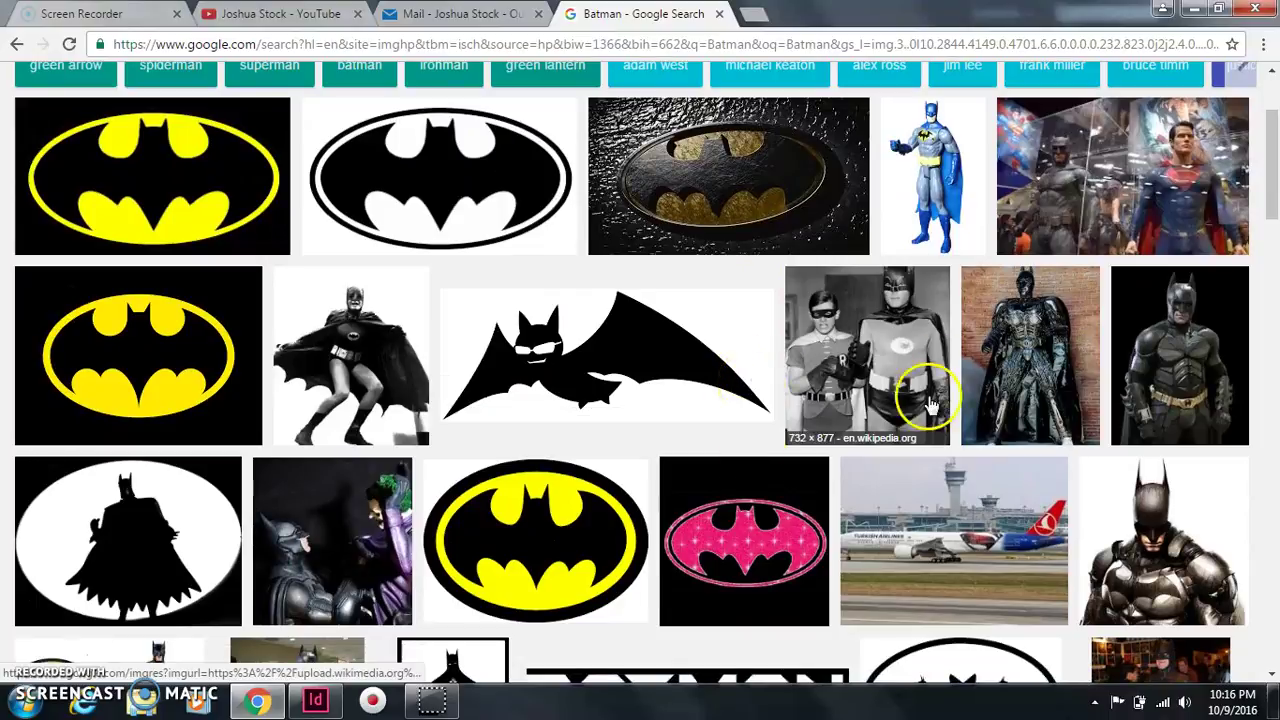
scroll(378, 378, "down", 4)
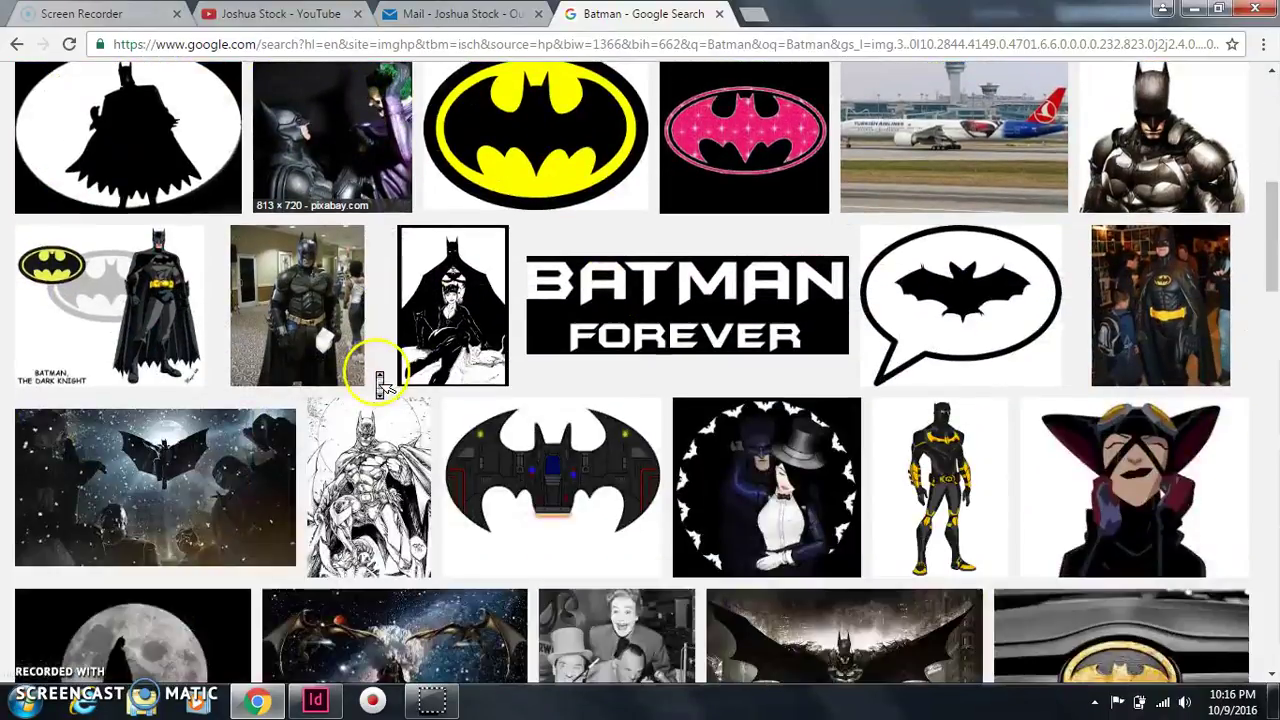
left_click(101, 290)
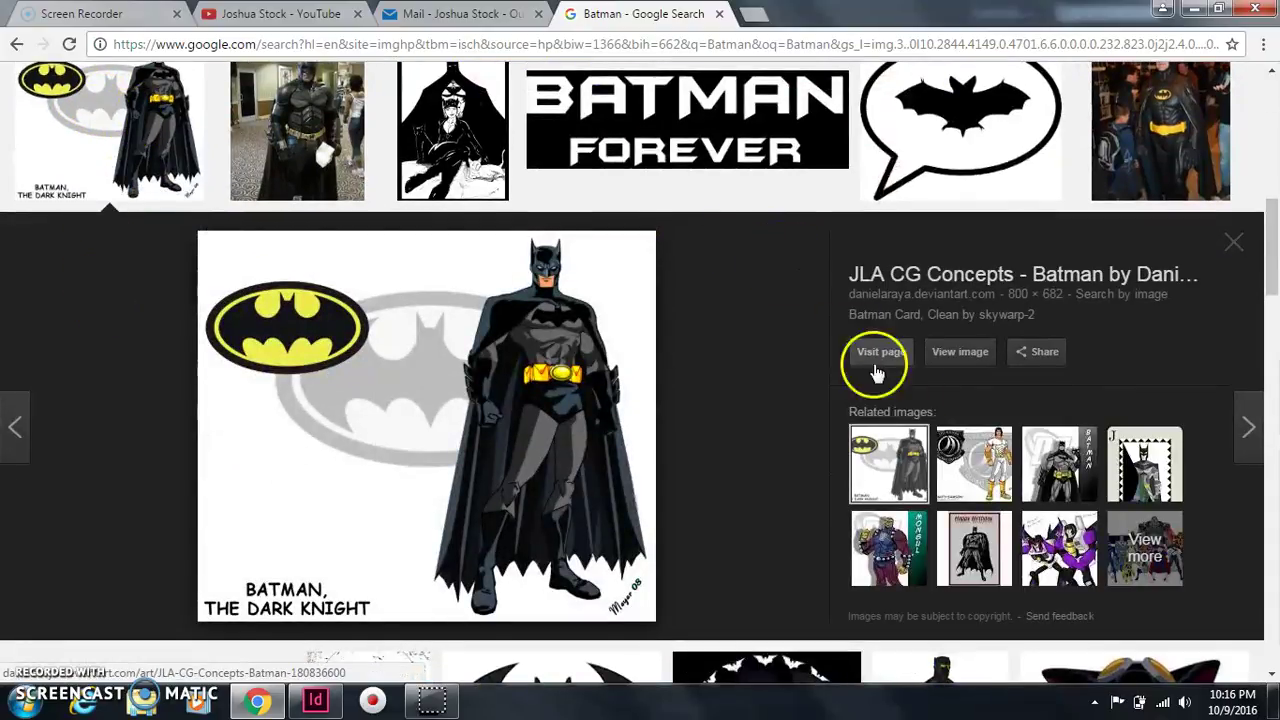
left_click(959, 370)
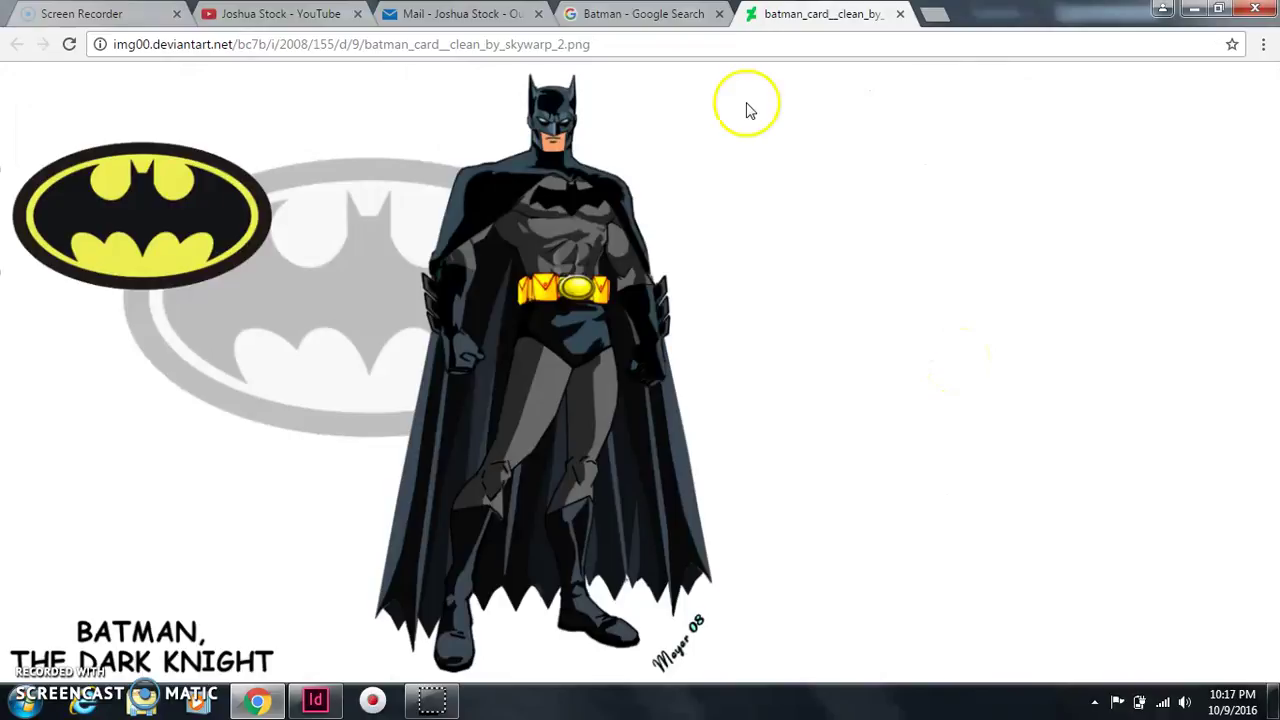
left_click(694, 16)
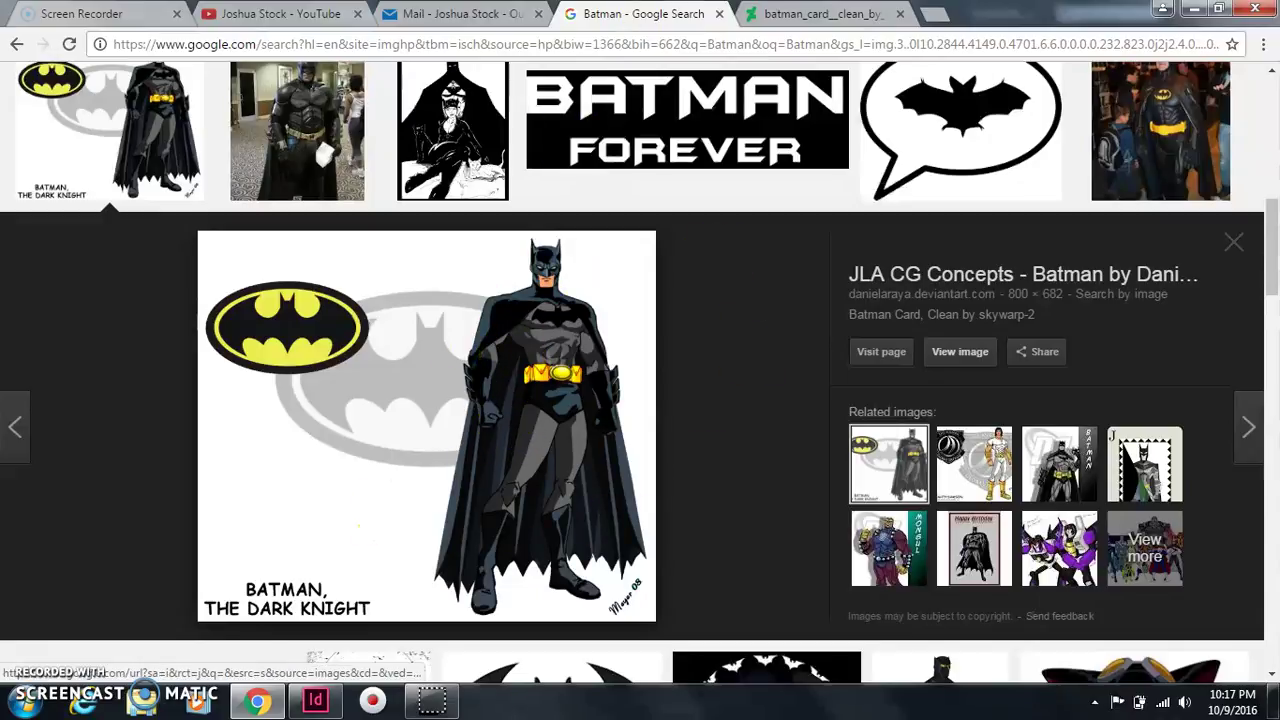
left_click(797, 12)
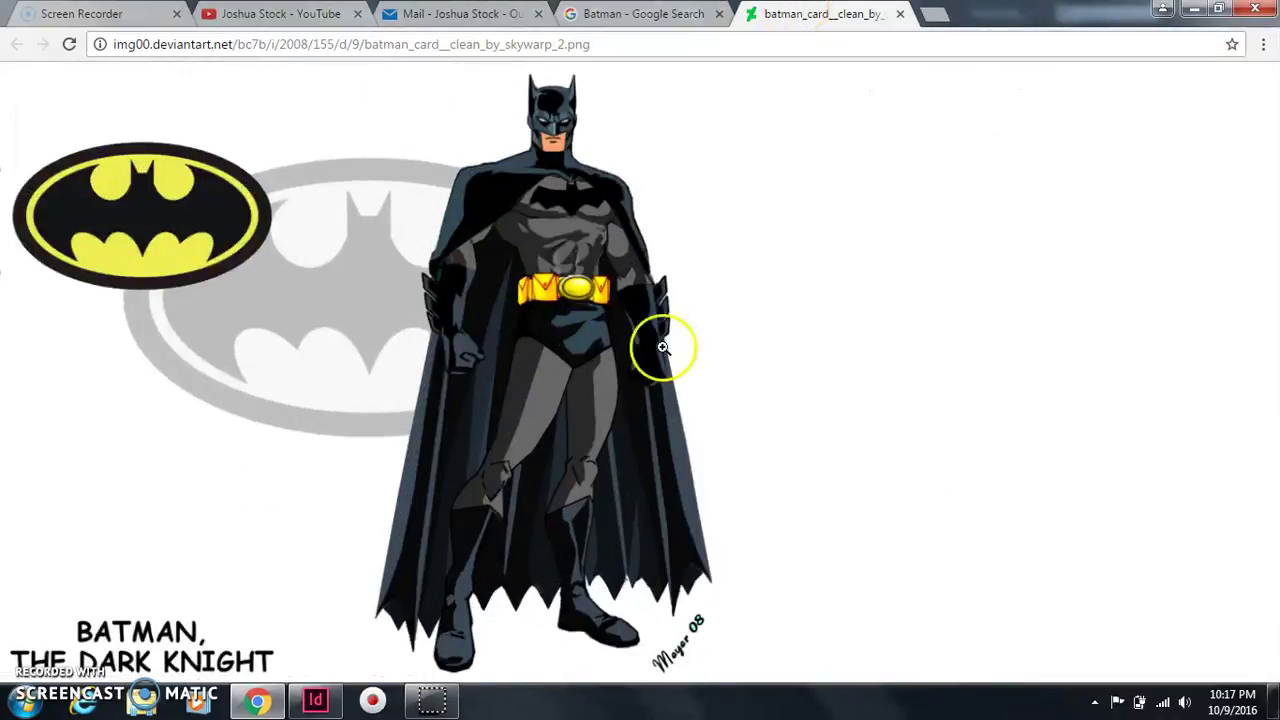
- Save the full-size Batman image to the Desktop as the PNG file batman_card__clean_by_skywarp_2
right_click(430, 270)
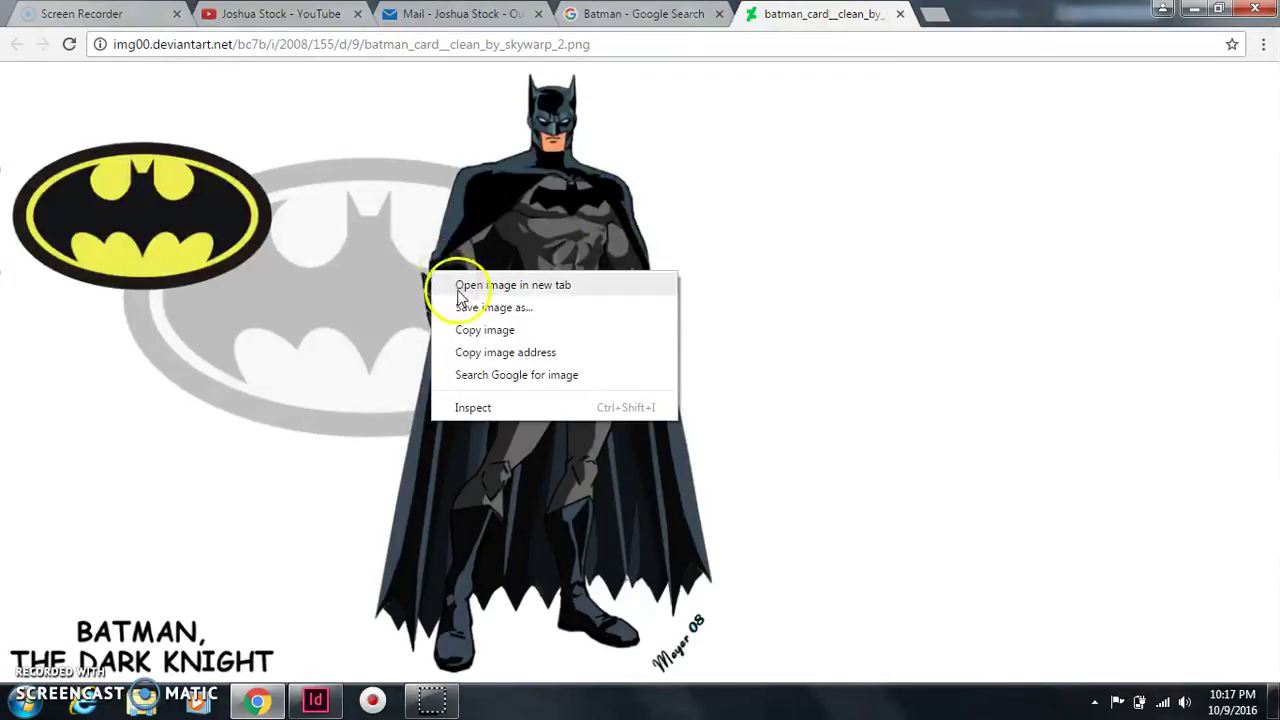
left_click(458, 306)
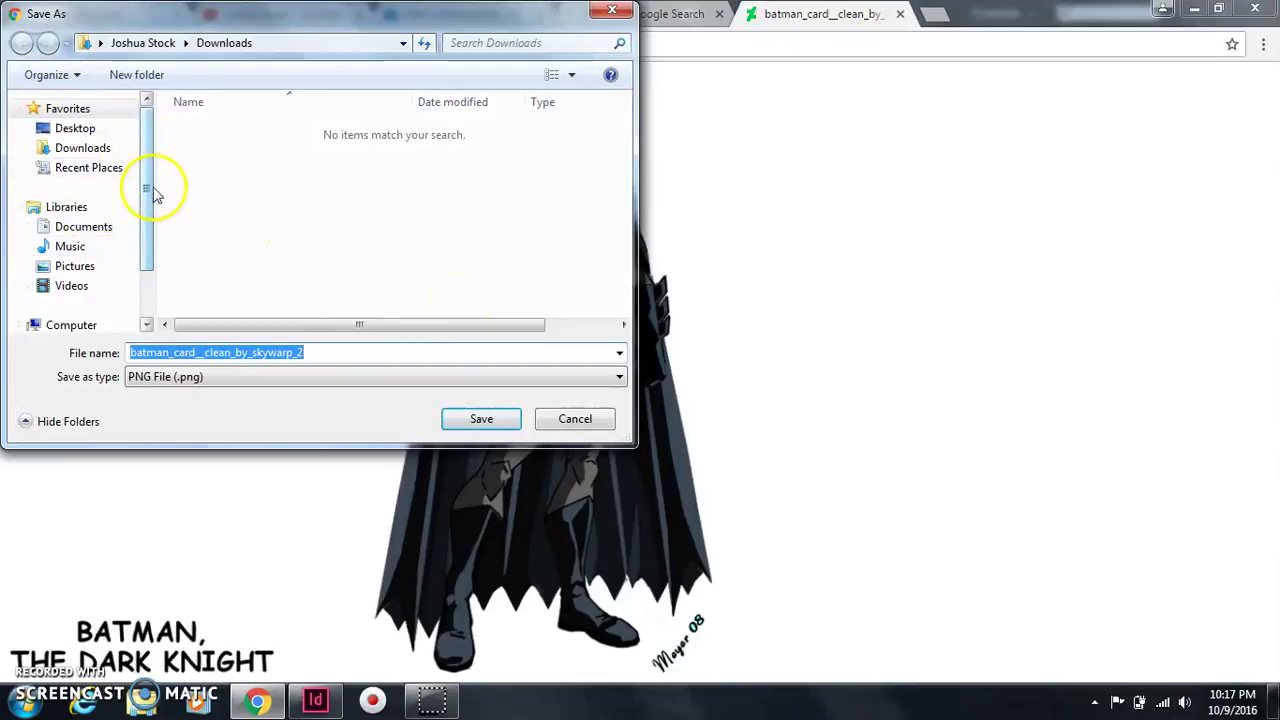
left_click(118, 130)
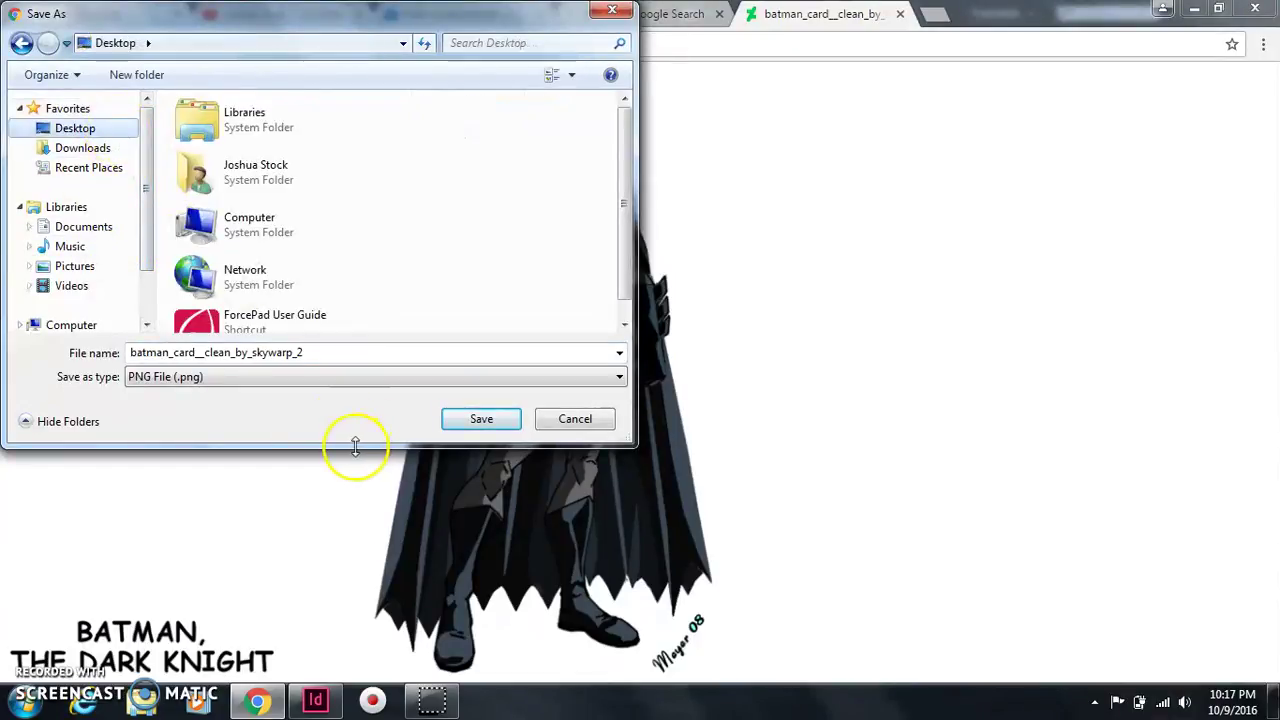
scroll(309, 295, "down", 1)
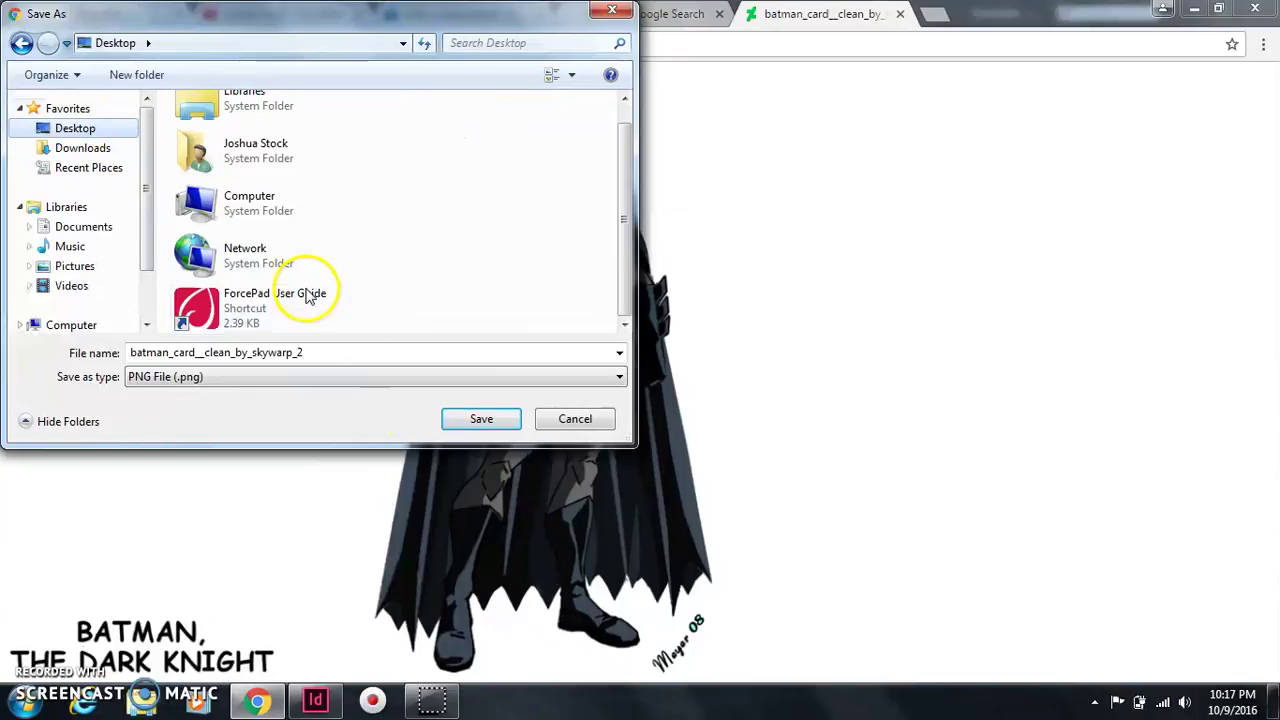
scroll(309, 295, "up", 1)
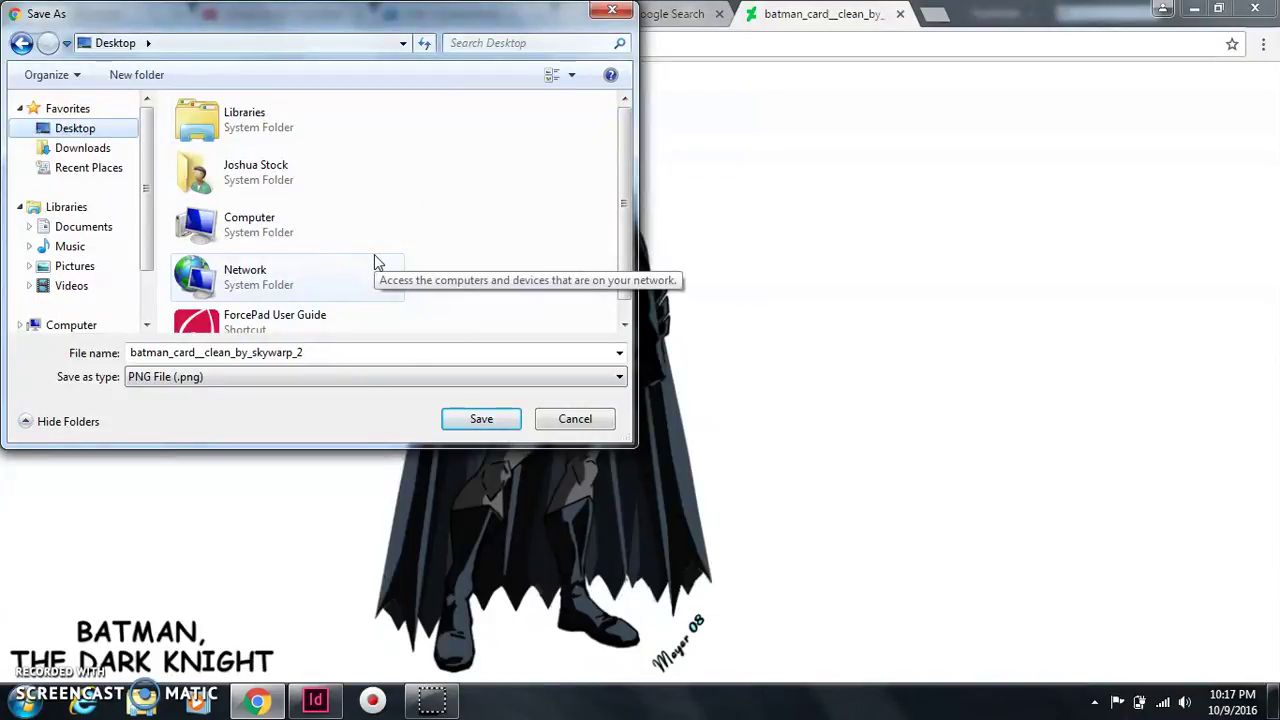
left_click(476, 421)
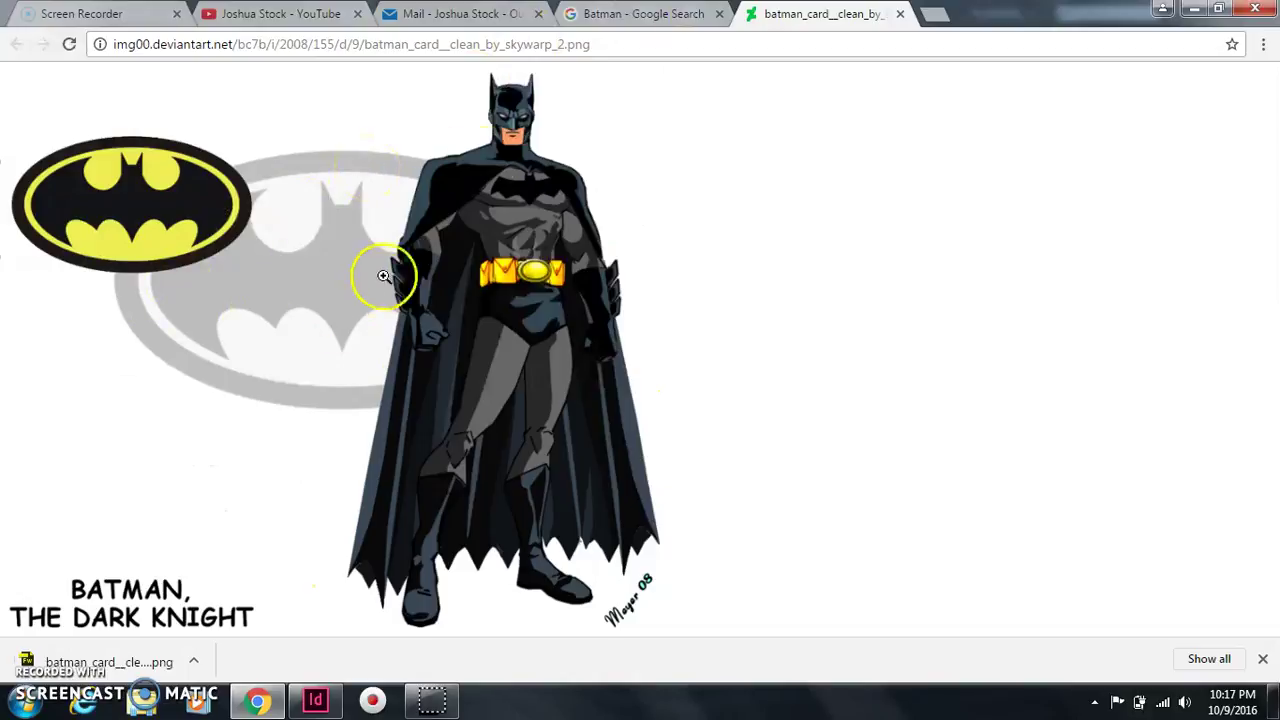
- Copy the image's web address and paste it onto the InDesign page as a text frame at X 30p3, Y 39p6, 6p9 high
left_click(549, 45)
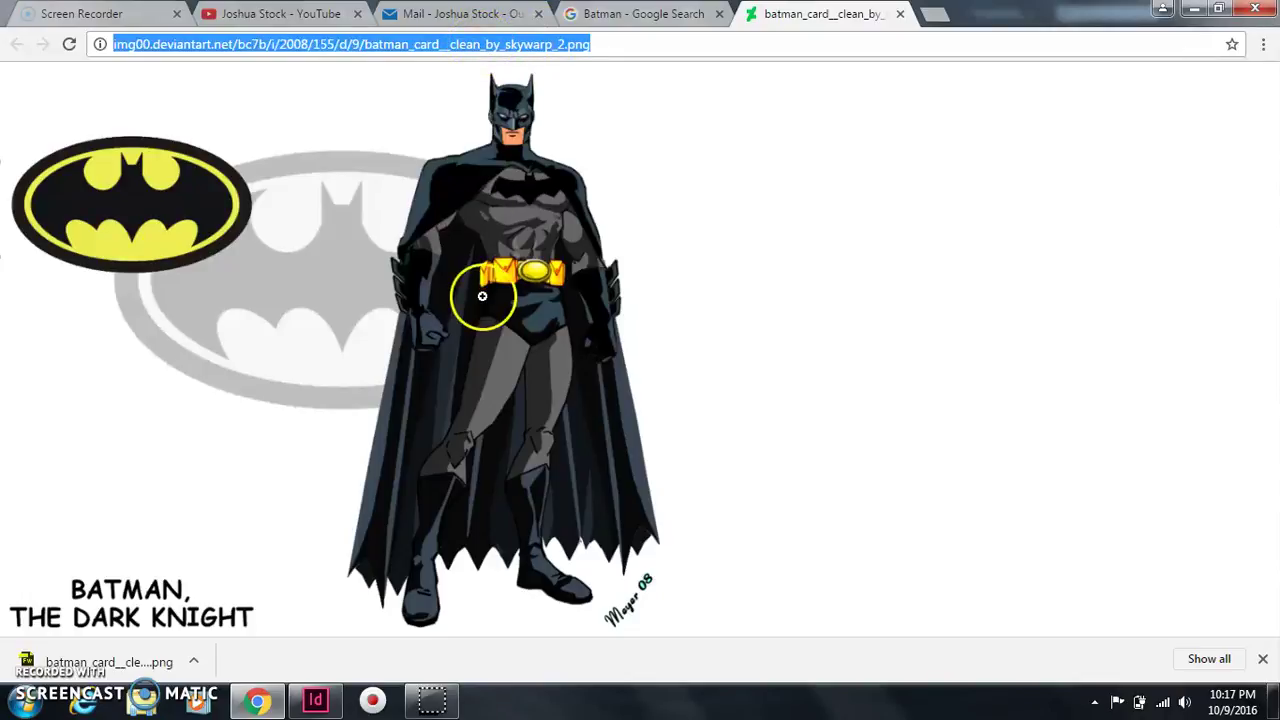
left_click(314, 700)
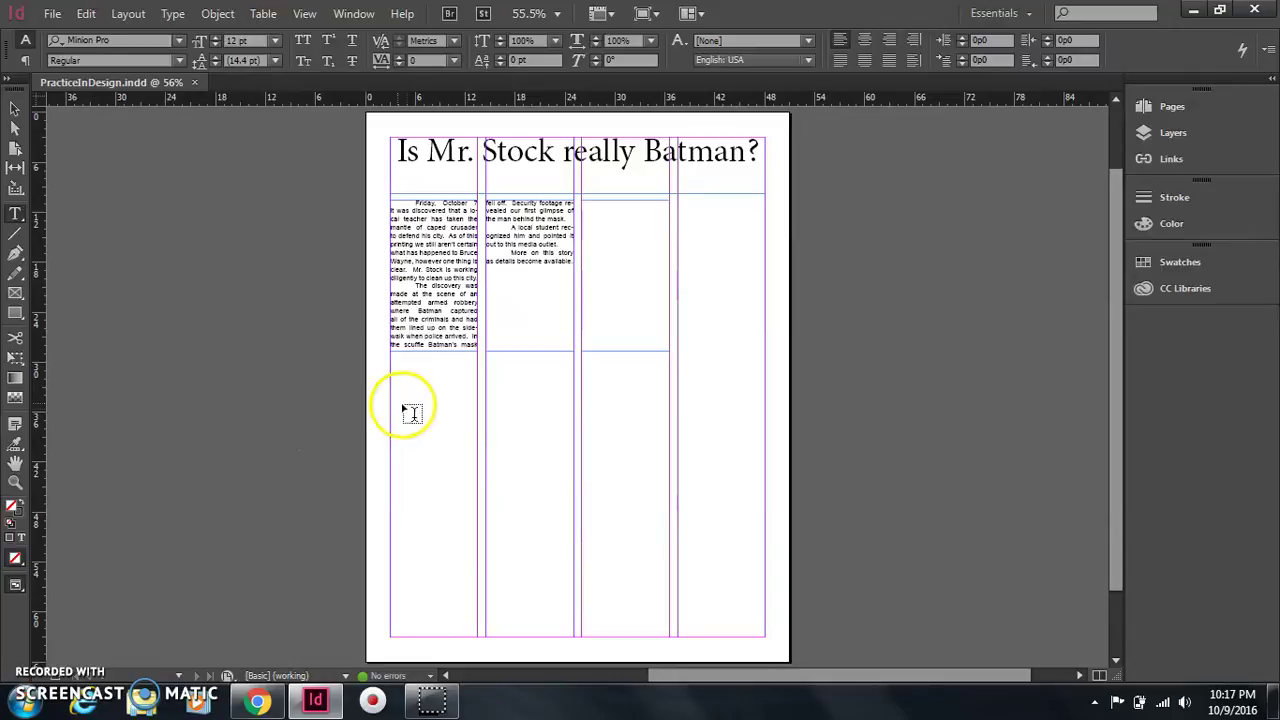
left_click(14, 108)
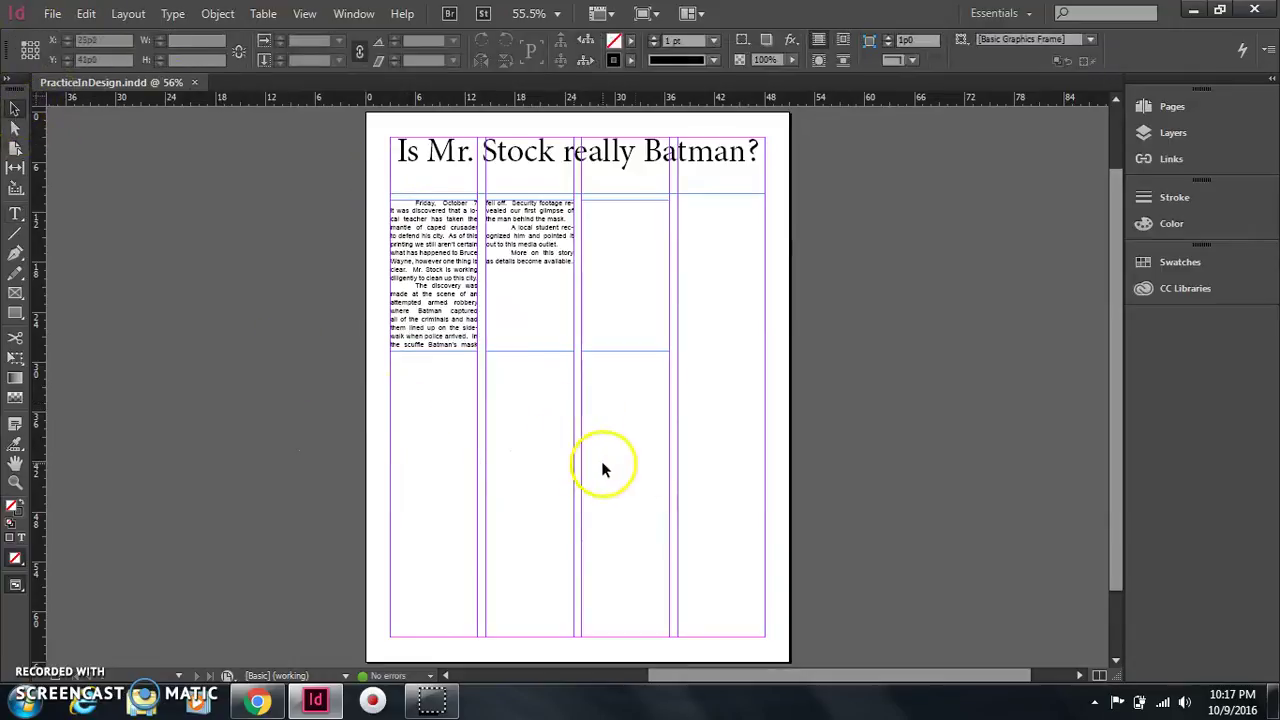
right_click(640, 464)
left_click(724, 227)
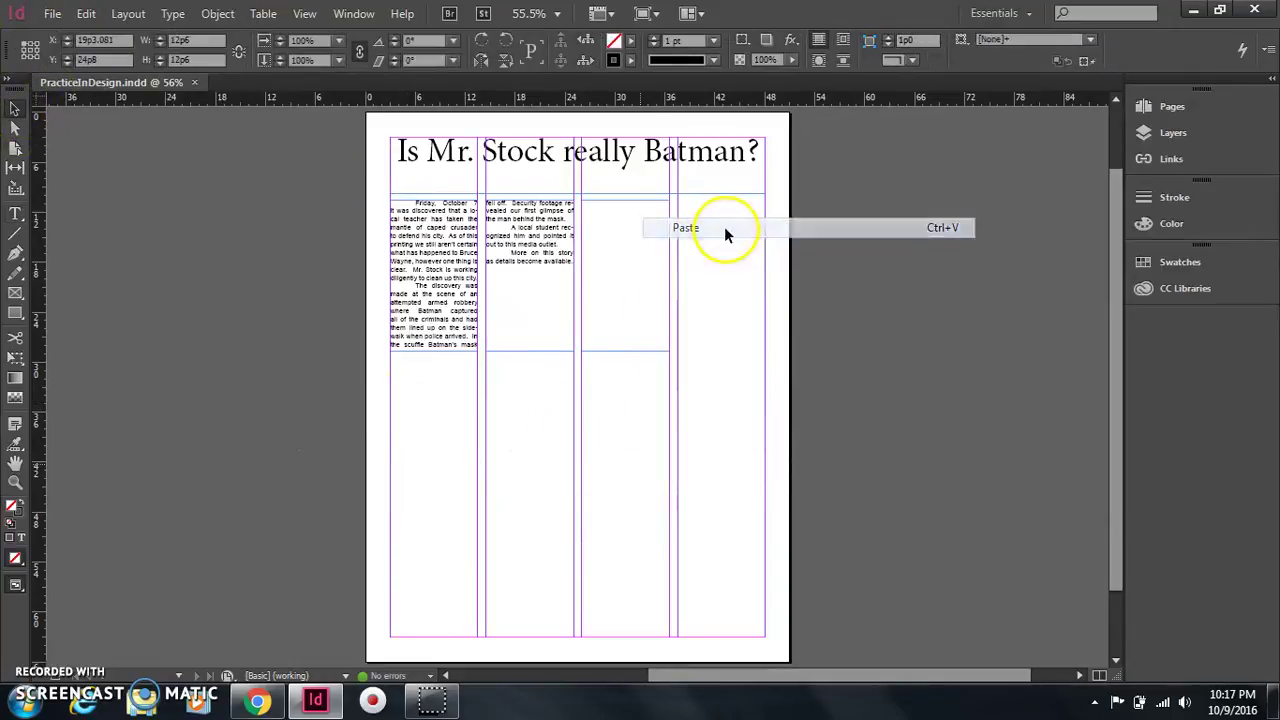
left_click_drag(601, 343, 693, 466)
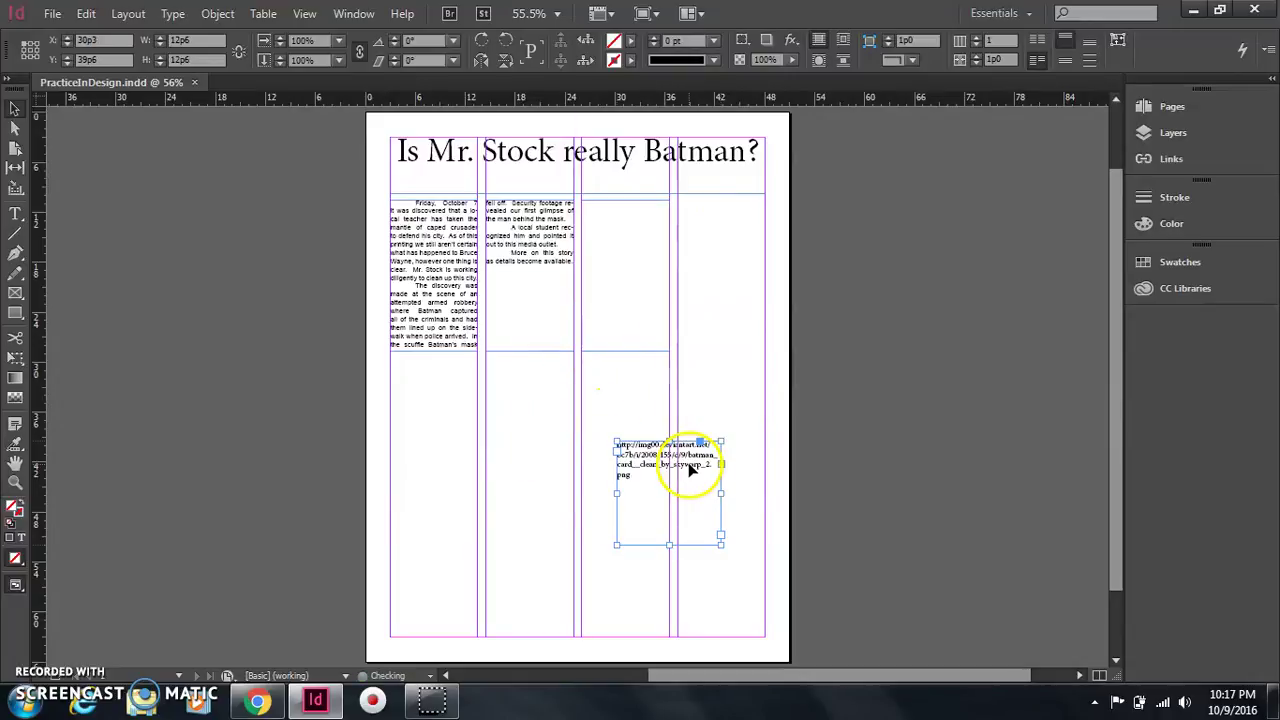
left_click_drag(672, 544, 672, 497)
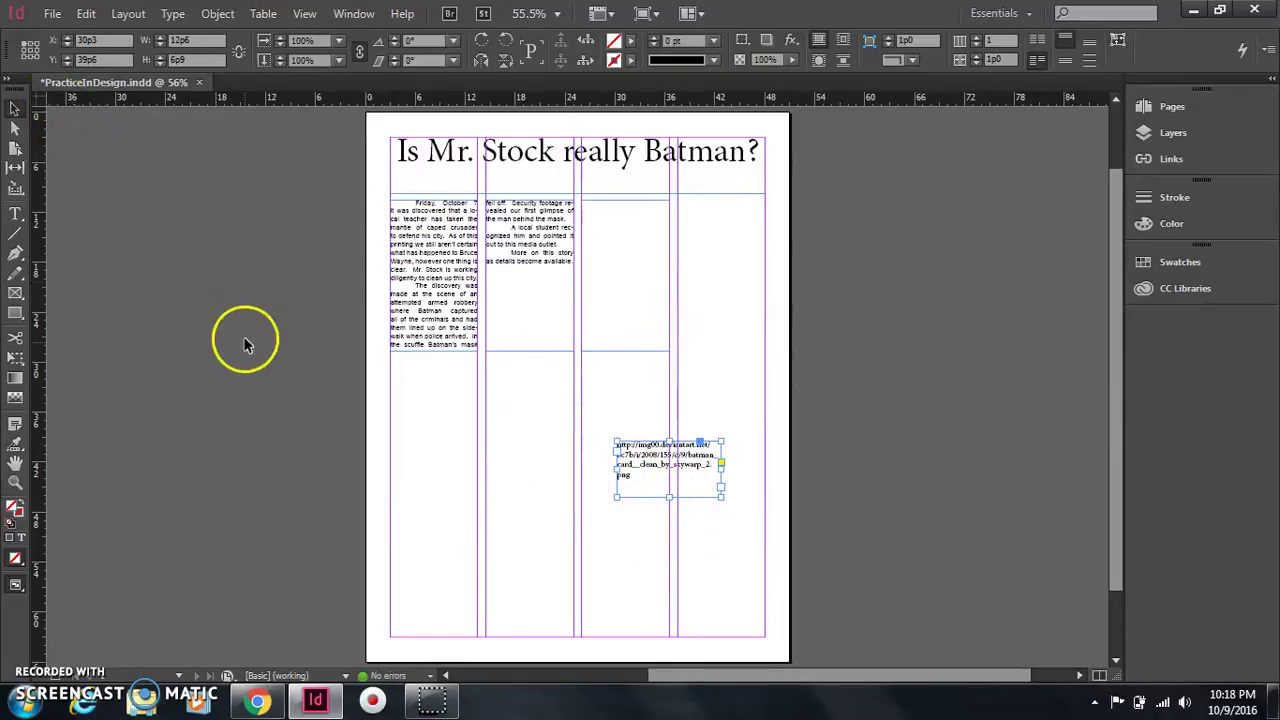
- Place the Desktop image batman_card__clean_by_skywarp_2 into the document with the web address frame selected for replacement
left_click(58, 13)
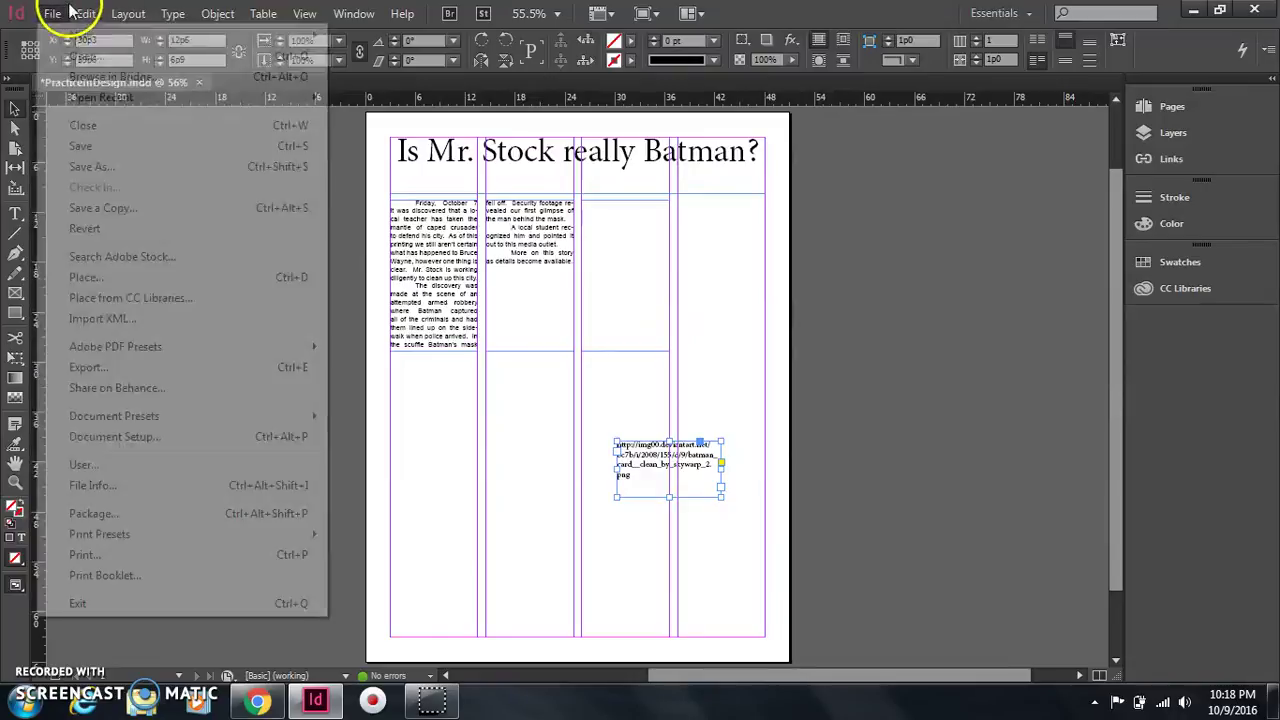
mouse_move(86, 13)
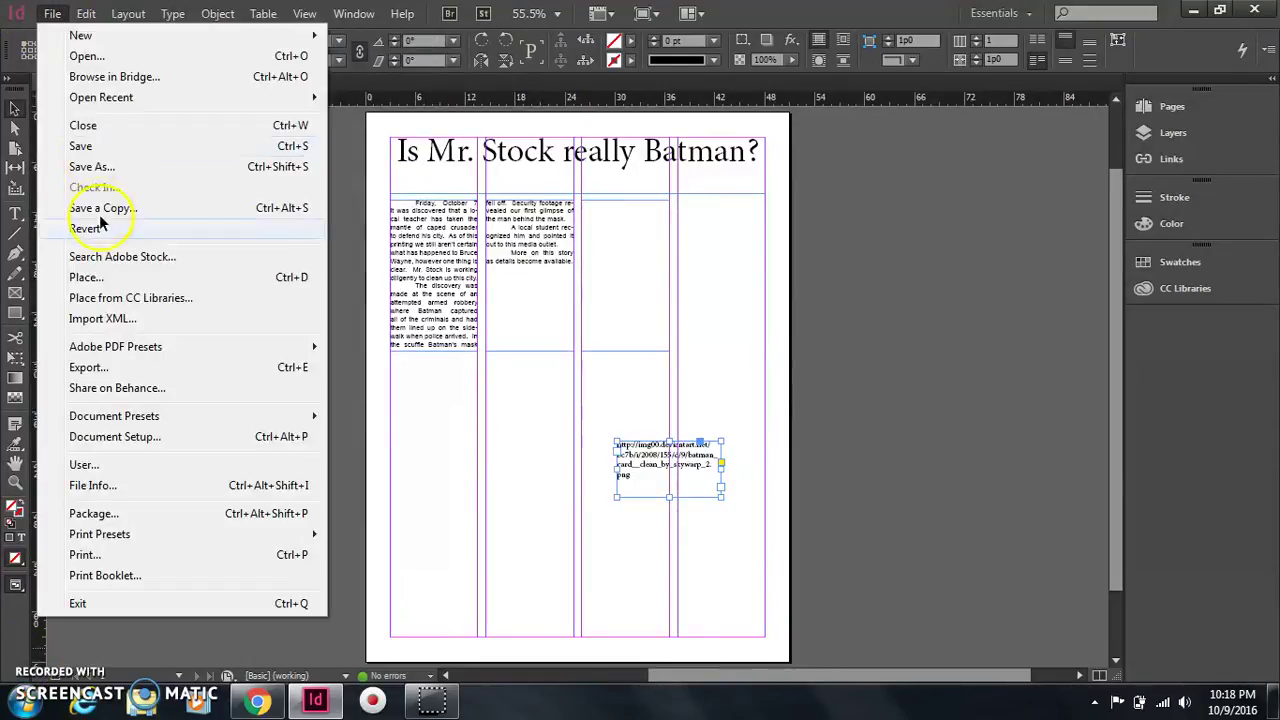
left_click(105, 276)
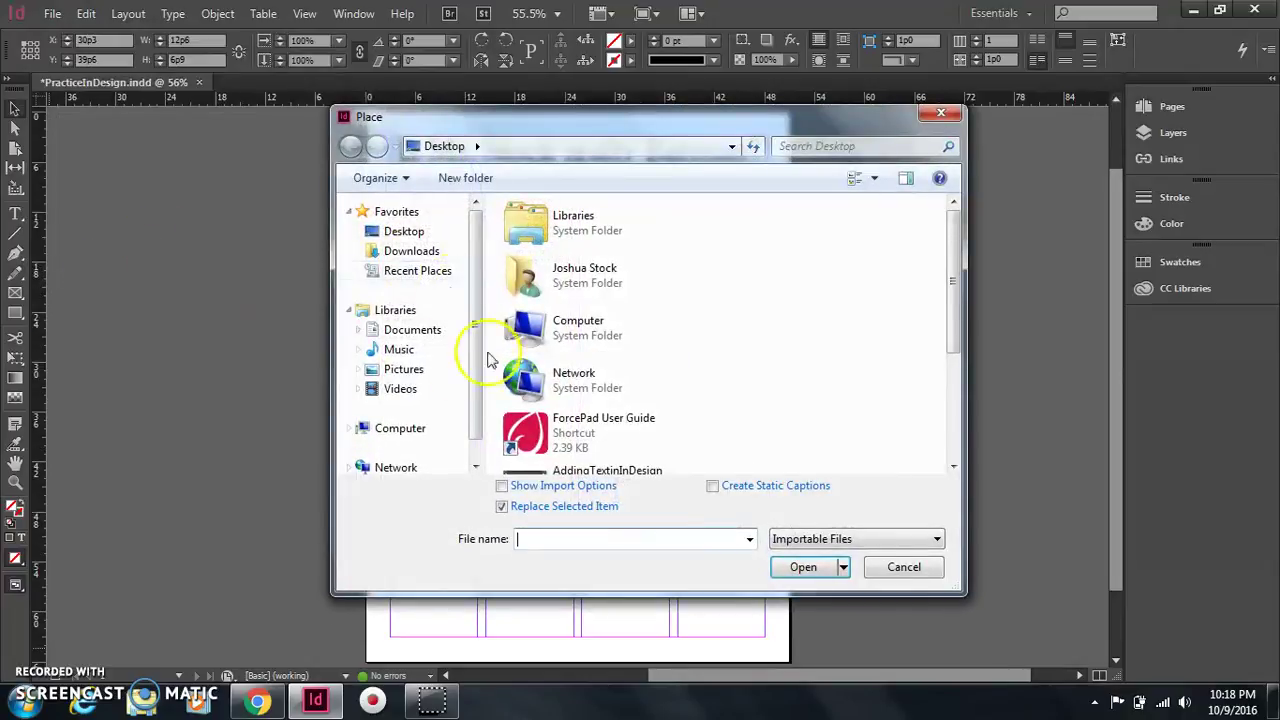
scroll(563, 312, "down", 2)
scroll(563, 312, "down", 1)
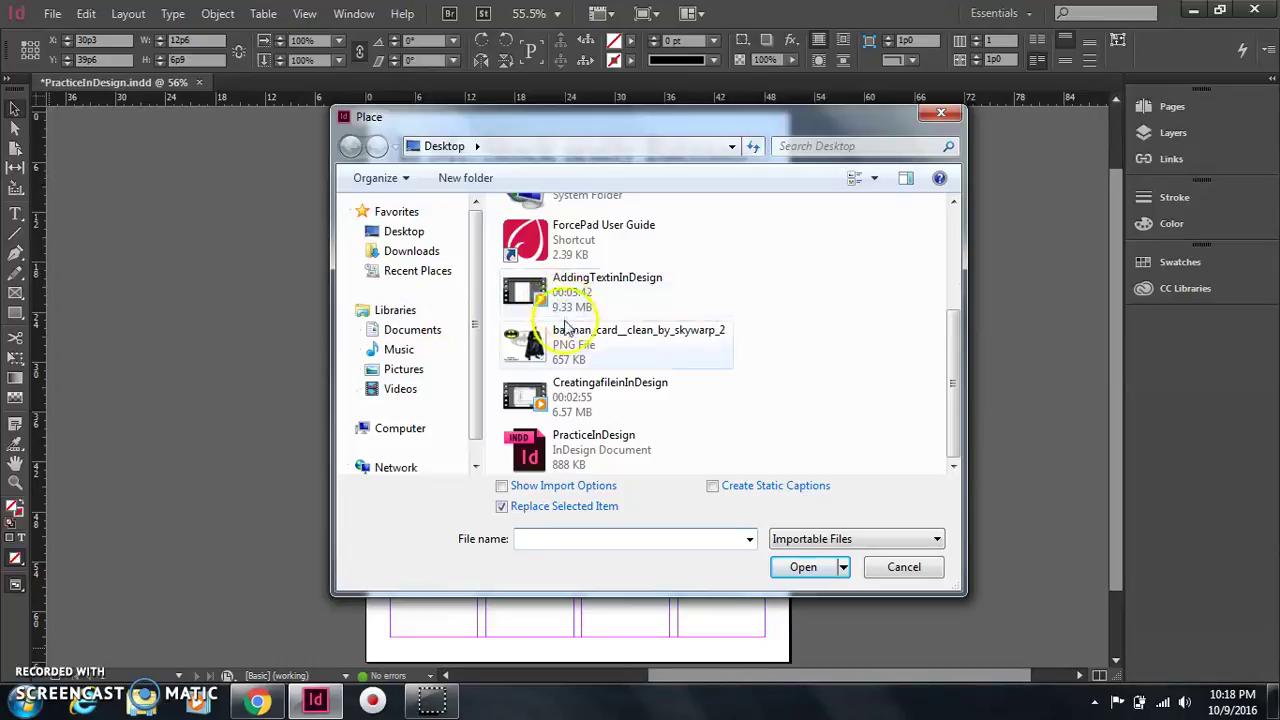
left_click(548, 340)
left_click(803, 567)
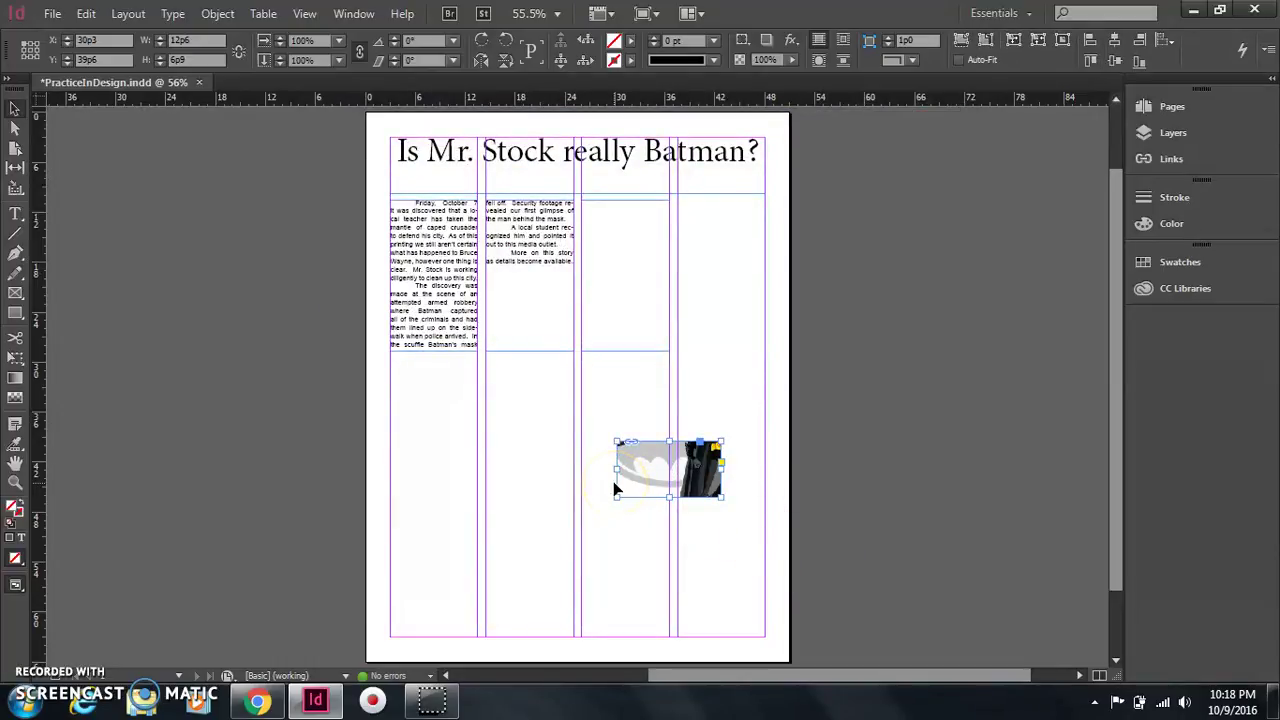
- Try moving the image frame to X 22p3, then undo the move and the replacement of the web address text
left_click(667, 440)
left_click_drag(651, 466, 585, 465)
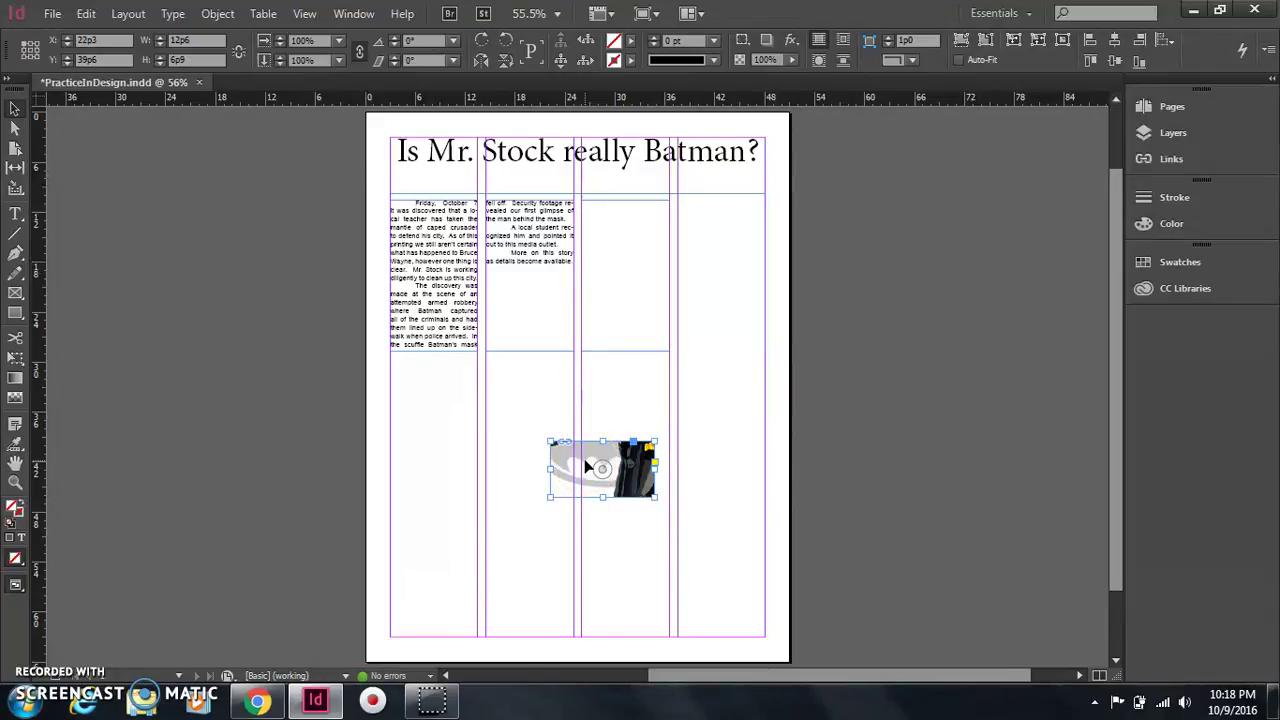
key("ctrl+z")
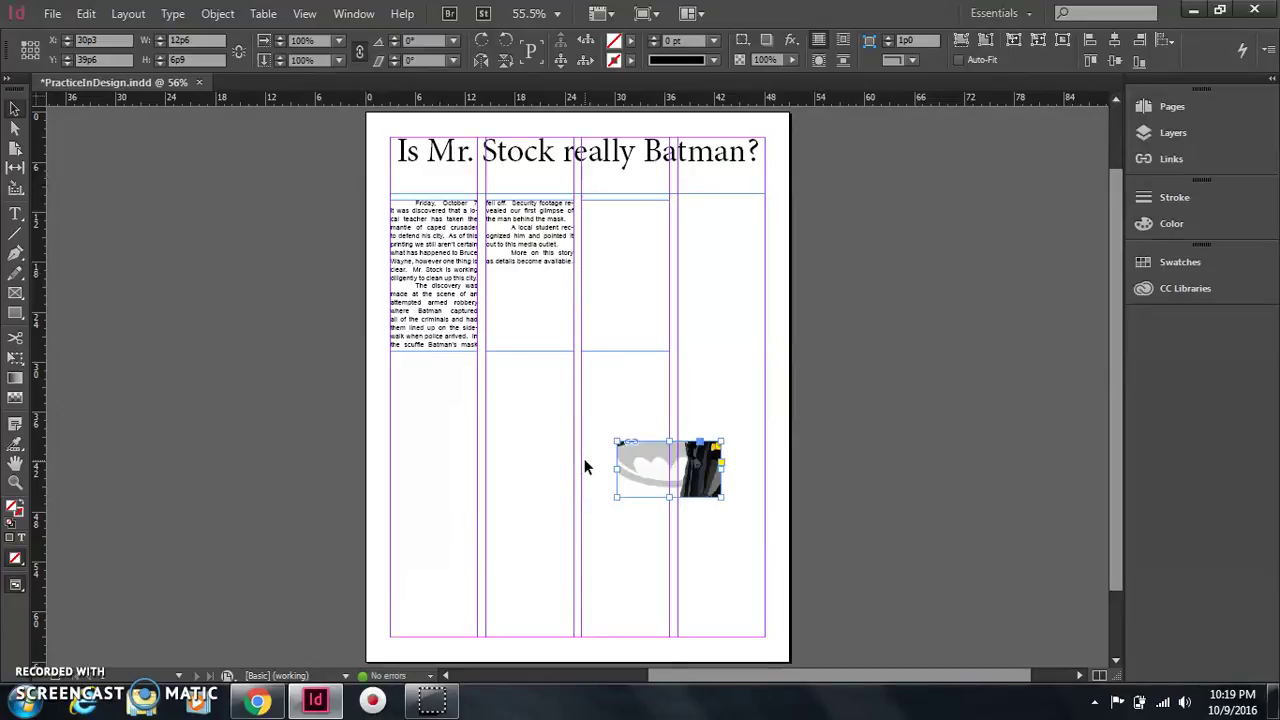
key("ctrl+z")
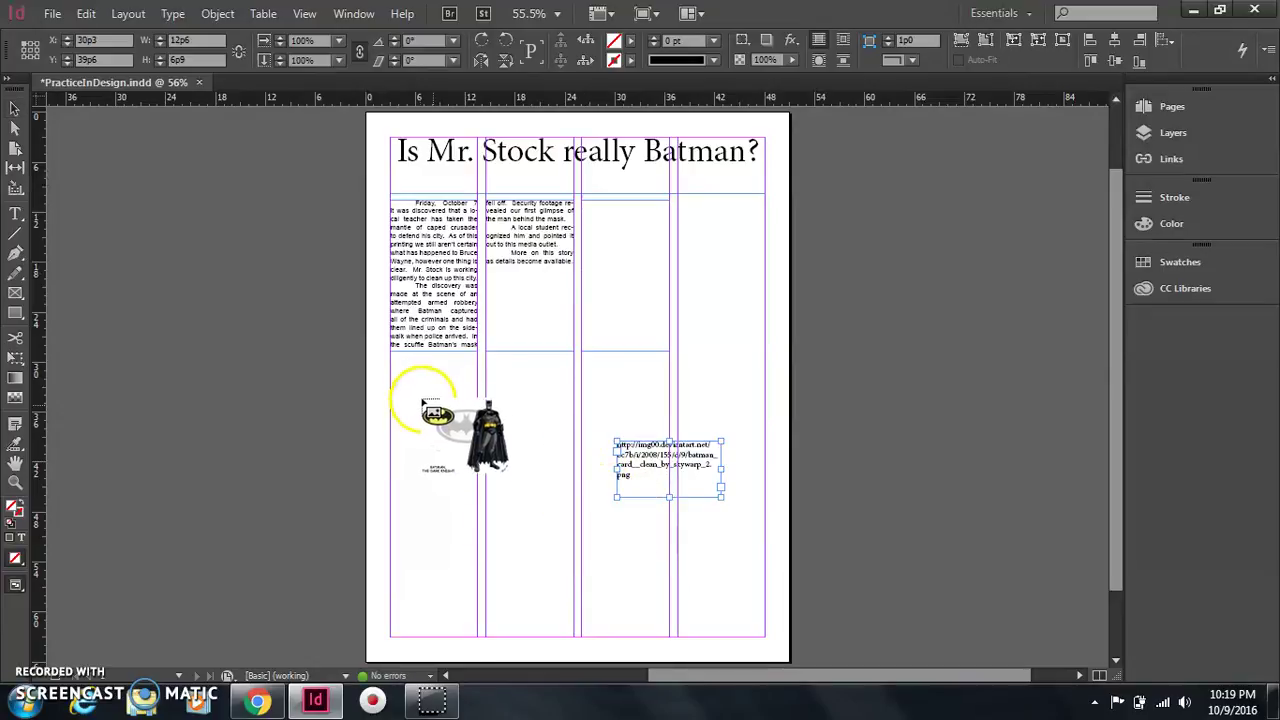
- Place the loaded Batman image on the page and move it over the article text to X 10p4.5, Y 11p10.5
left_click(420, 395)
left_click_drag(560, 457, 596, 290)
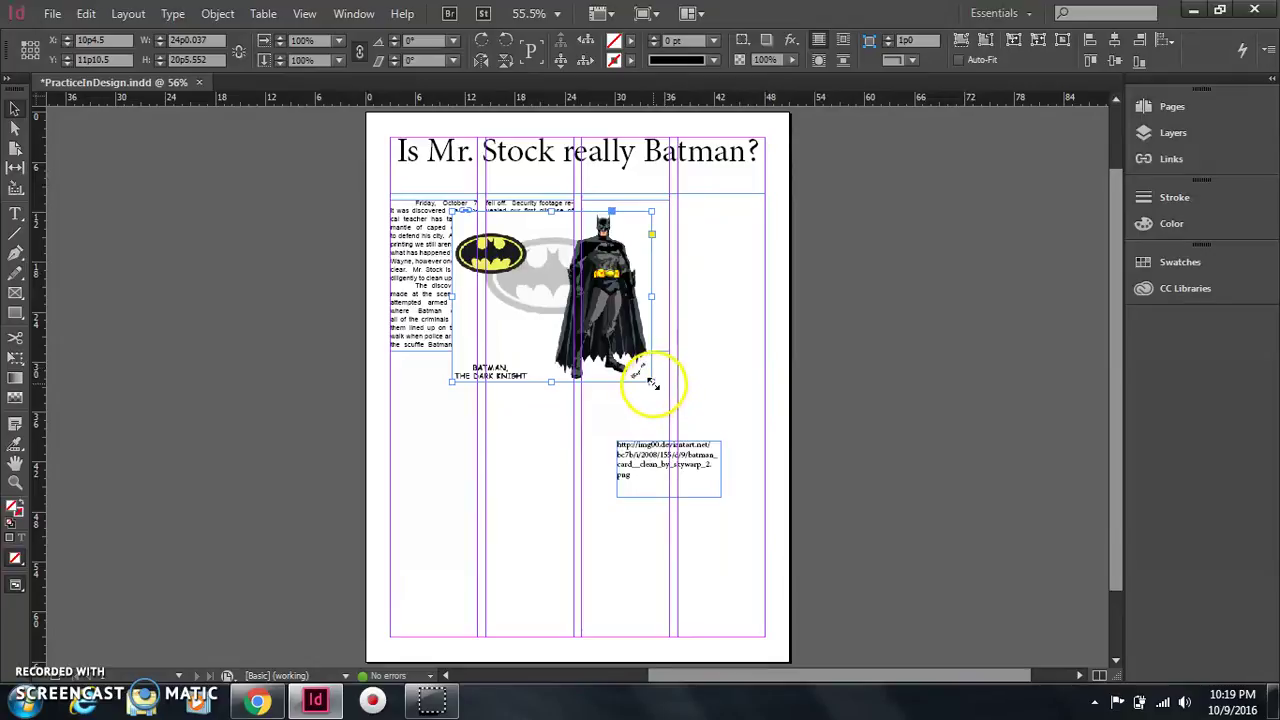
- Try resizing the image frame to 39p1.5 by 15p9, then undo the frame resizing
left_click_drag(650, 380, 778, 342)
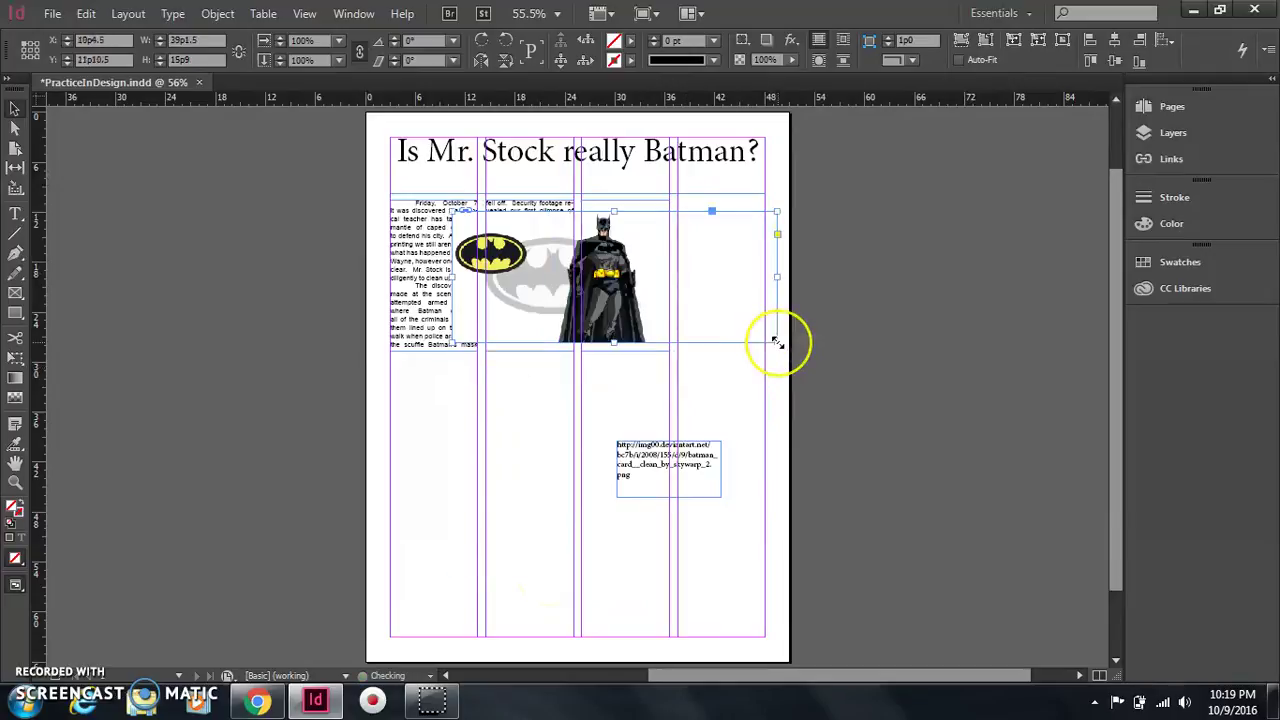
key("ctrl+z")
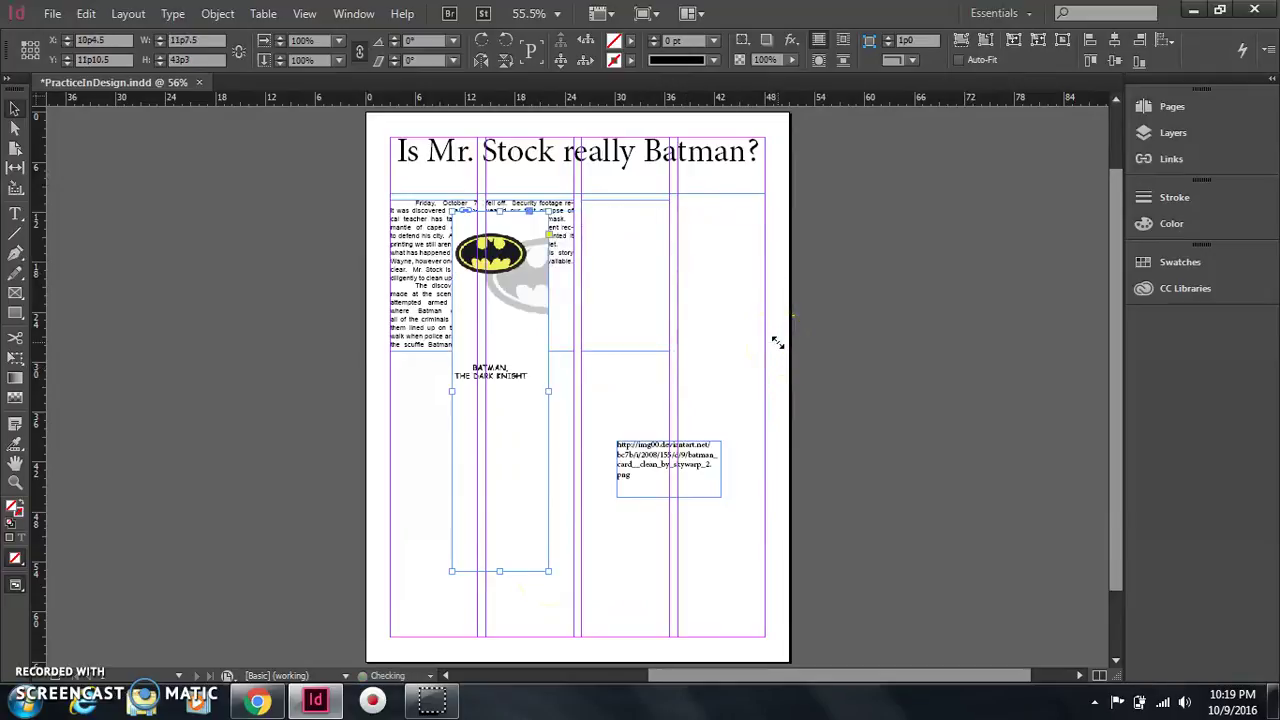
key("ctrl+z")
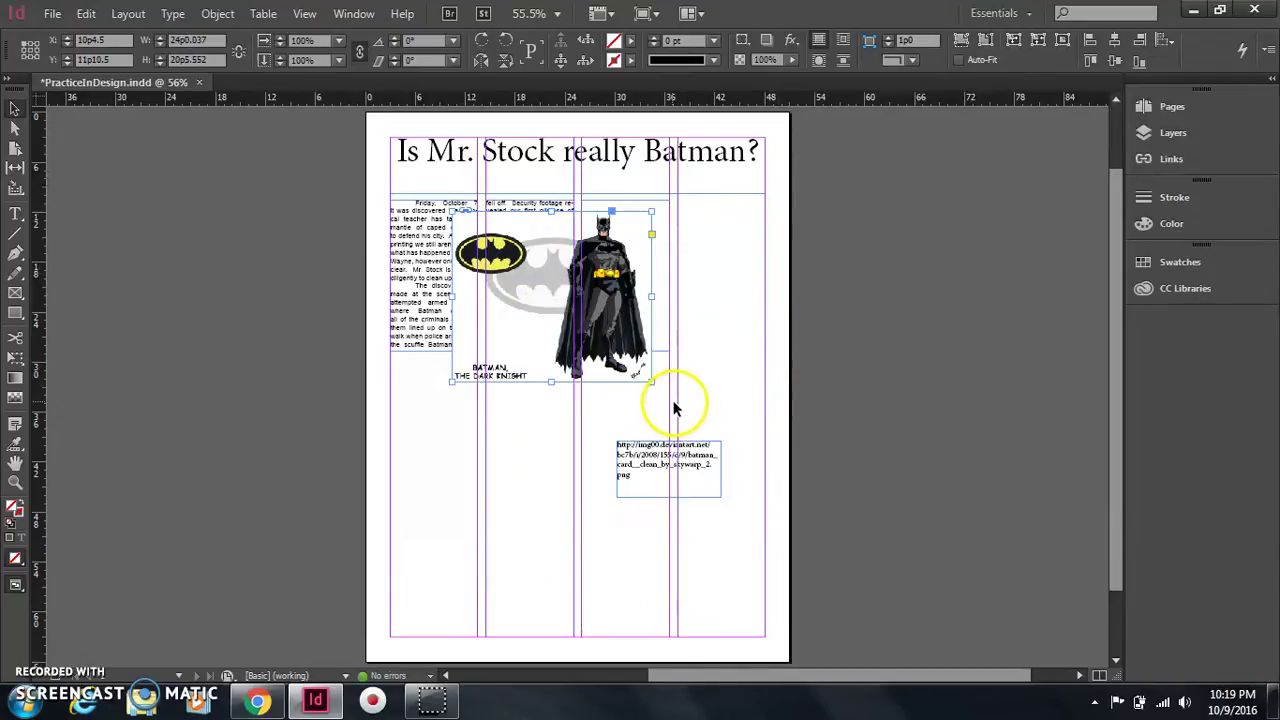
- Crop the image frame to about 17p10.5 by 15p3 and move it to about X 14p6, Y 11p11
left_click_drag(650, 380, 565, 299)
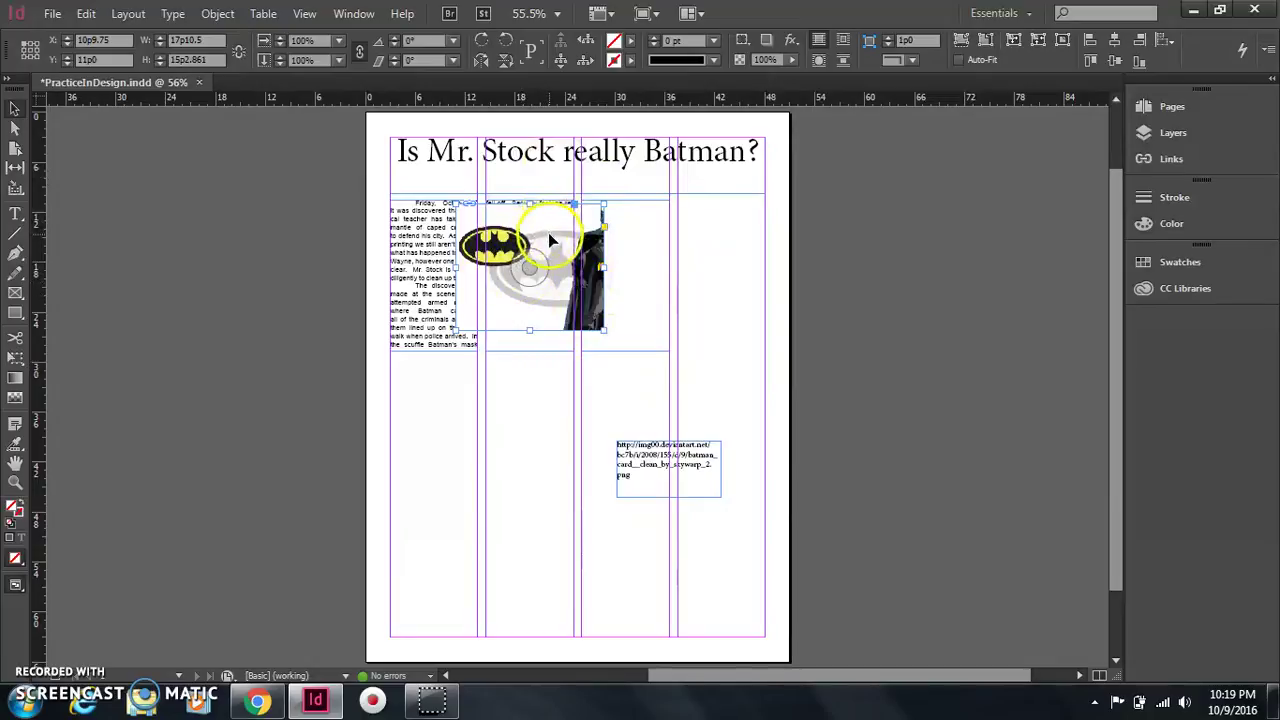
left_click_drag(548, 236, 577, 250)
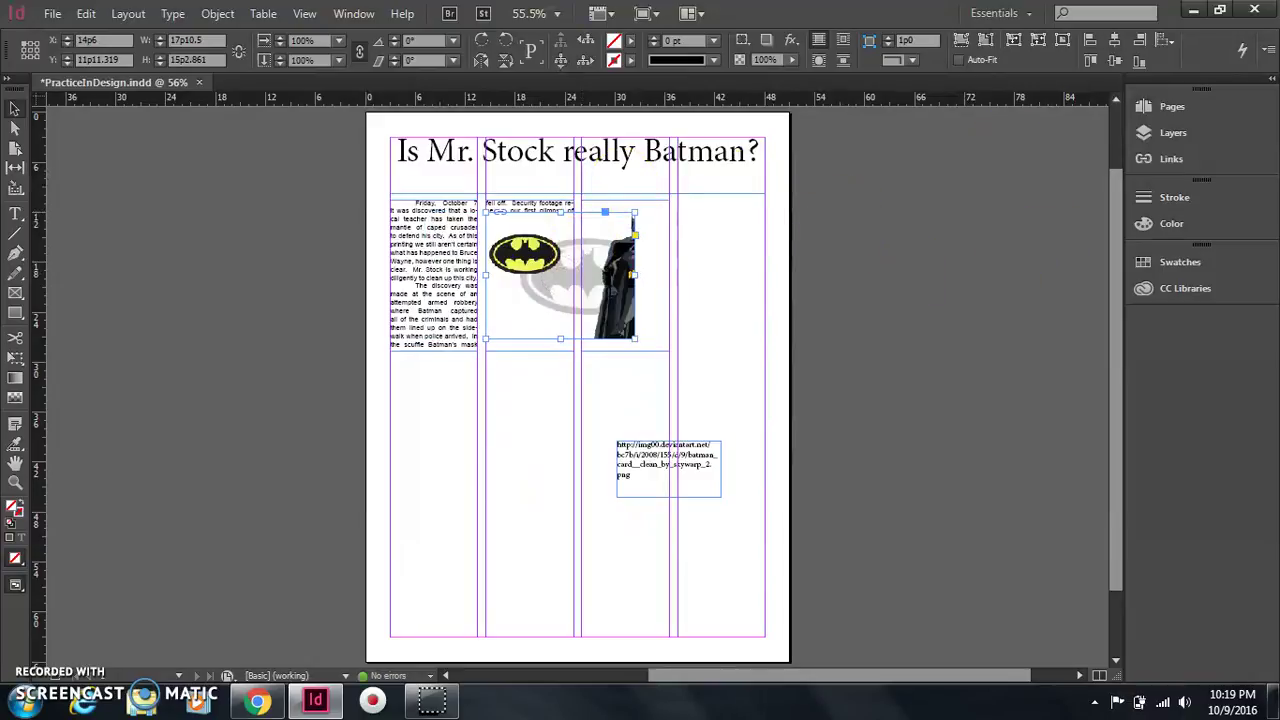
- Open the Text Wrap settings and wrap the article text around the image's bounding box
left_click(356, 13)
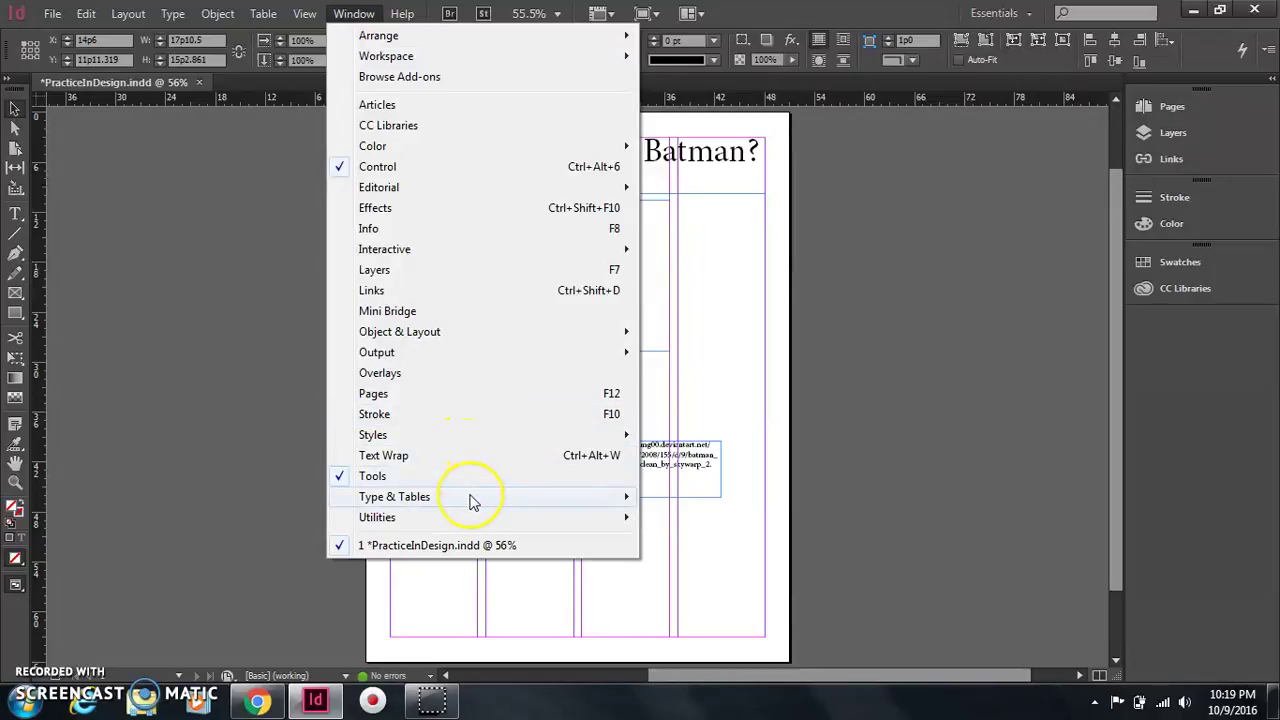
mouse_move(473, 502)
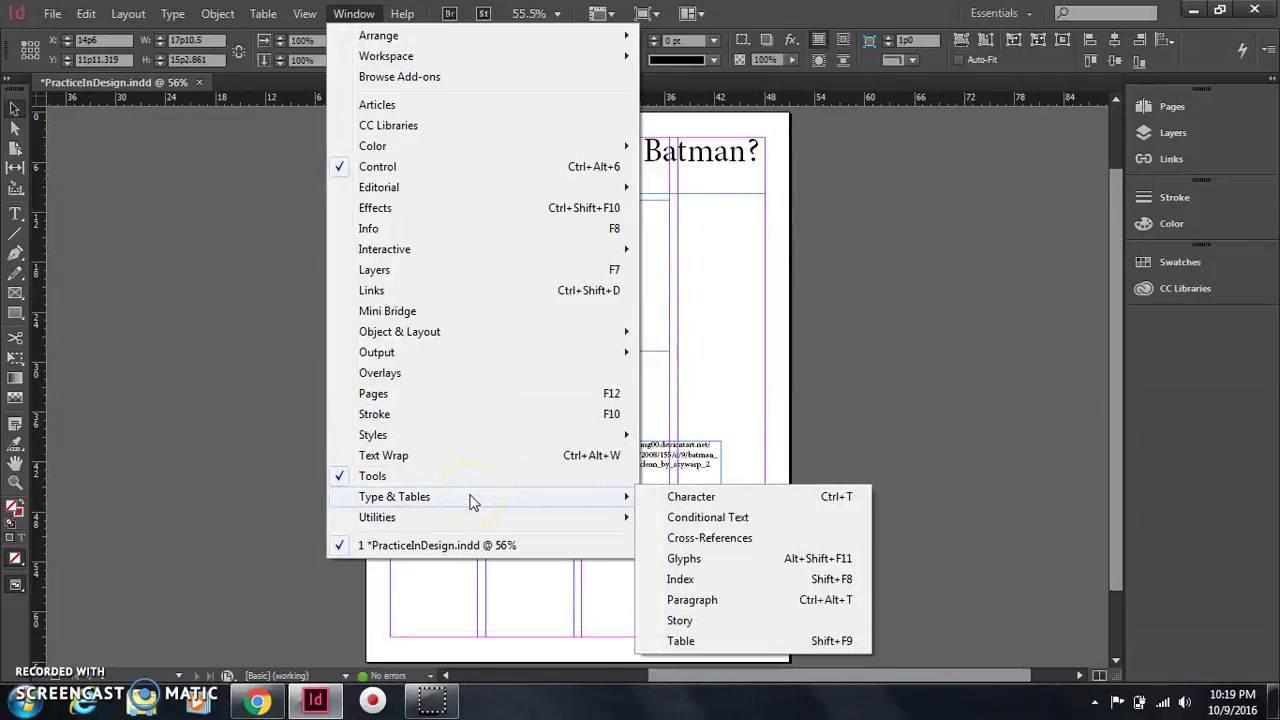
left_click(449, 455)
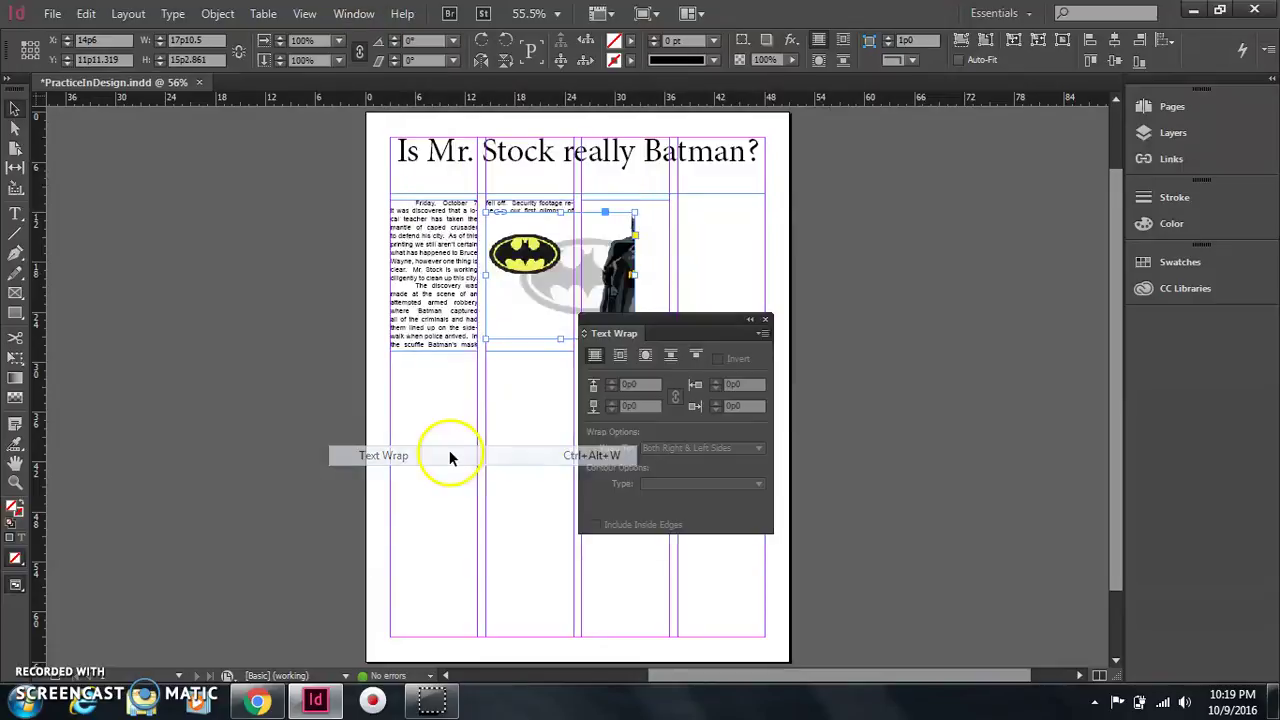
left_click_drag(707, 316, 897, 270)
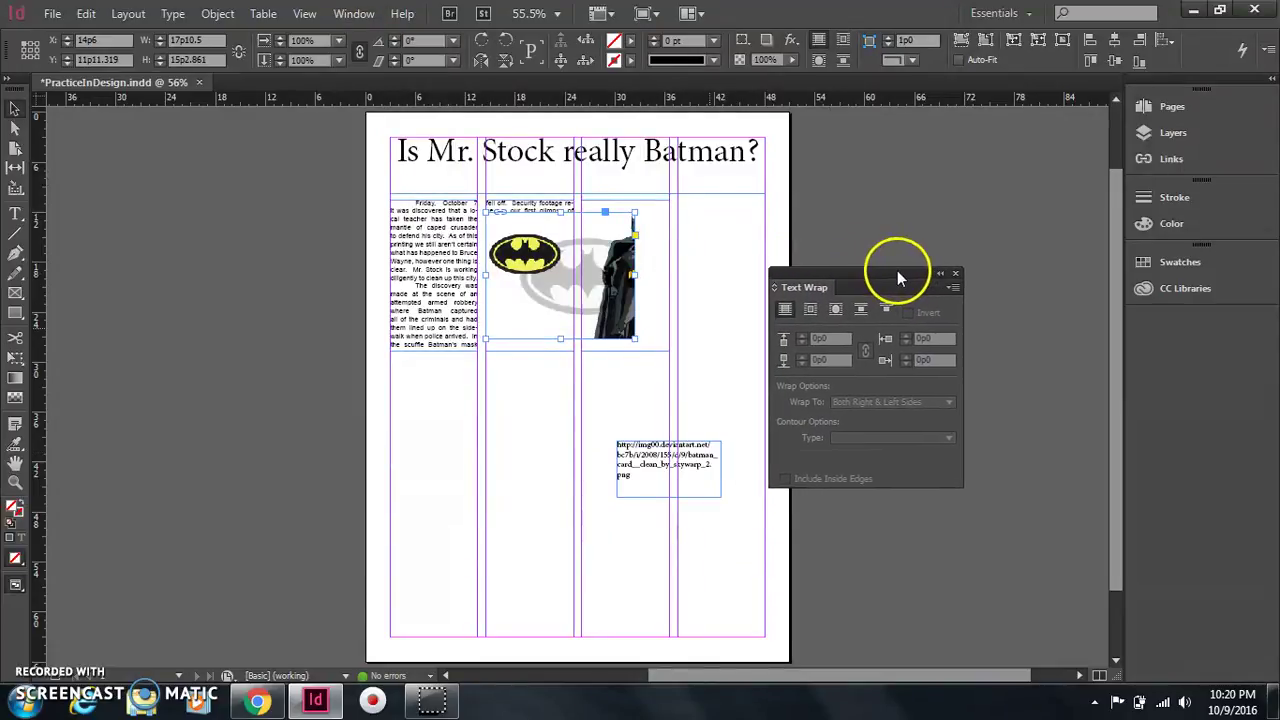
left_click(810, 313)
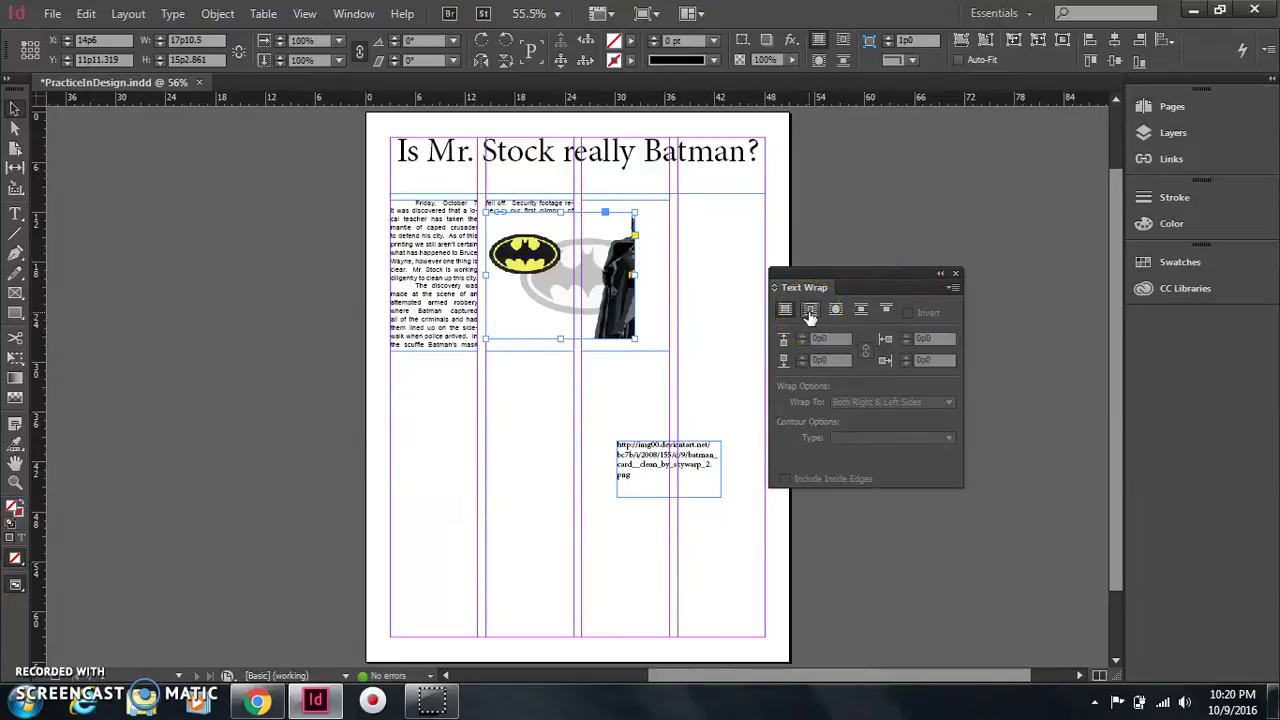
- Reposition and resize the image frame across the first two columns, at X 3p0, Y 10p1.5, 22p0 wide and 19p1.5 high
left_click(628, 214)
left_click_drag(620, 208, 563, 232)
left_click_drag(630, 297, 519, 311)
left_click_drag(537, 222, 560, 193)
left_click_drag(577, 290, 480, 325)
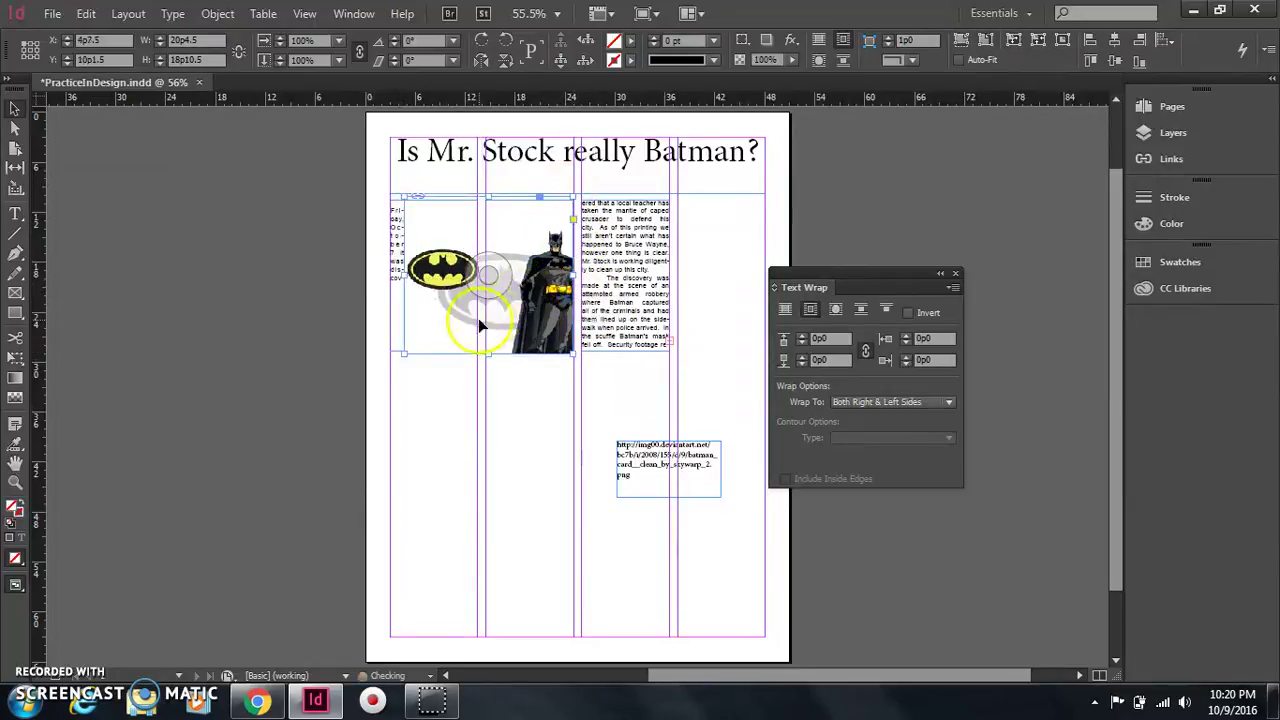
left_click_drag(407, 353, 391, 355)
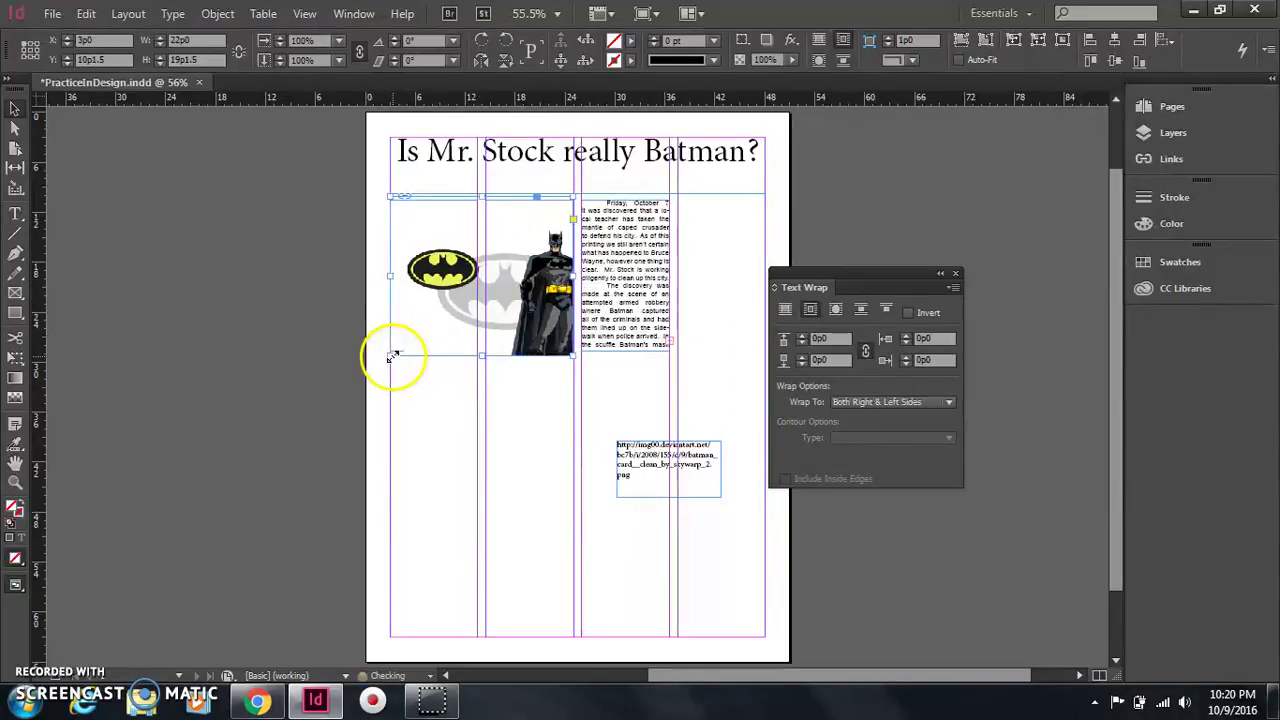
- Flow the overset article text from the third column into a new frame at the top of the fourth column, X 37p6, Y 10p6
left_click(670, 339)
left_click(668, 341)
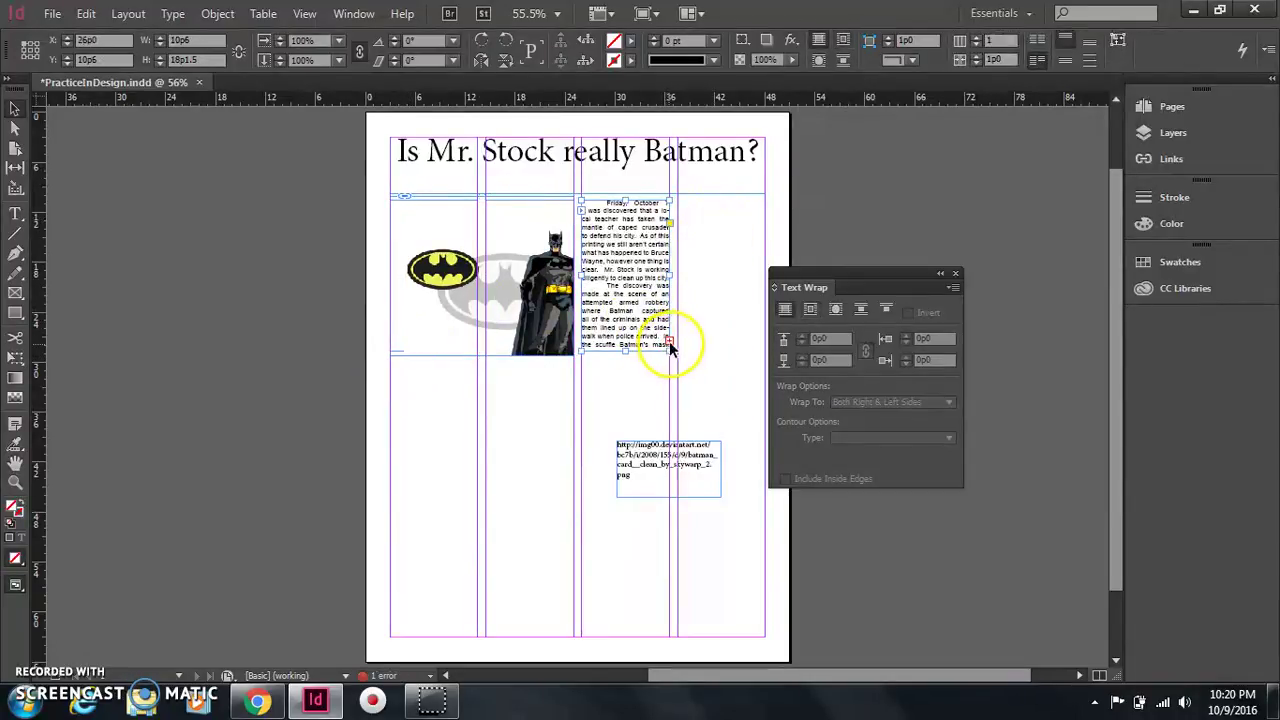
left_click(705, 233)
left_click_drag(731, 263, 730, 206)
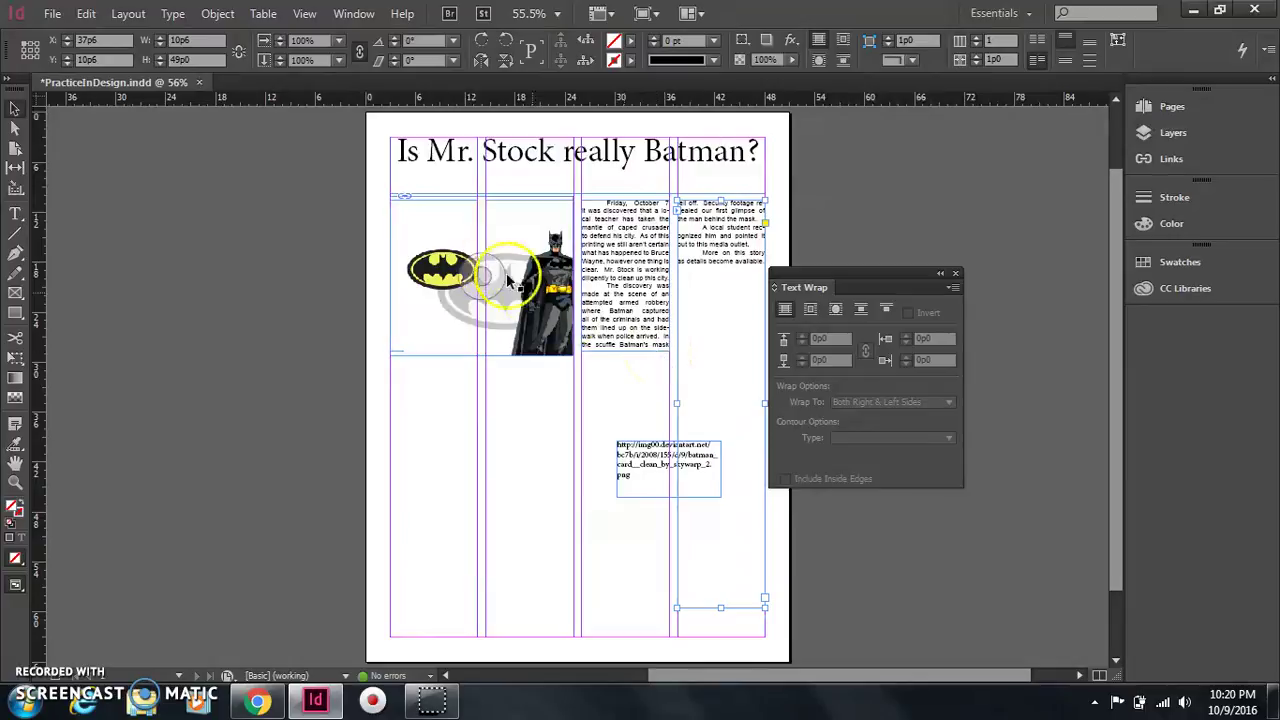
- Fit the Batman image content to its frame across the first two columns
left_click(477, 235)
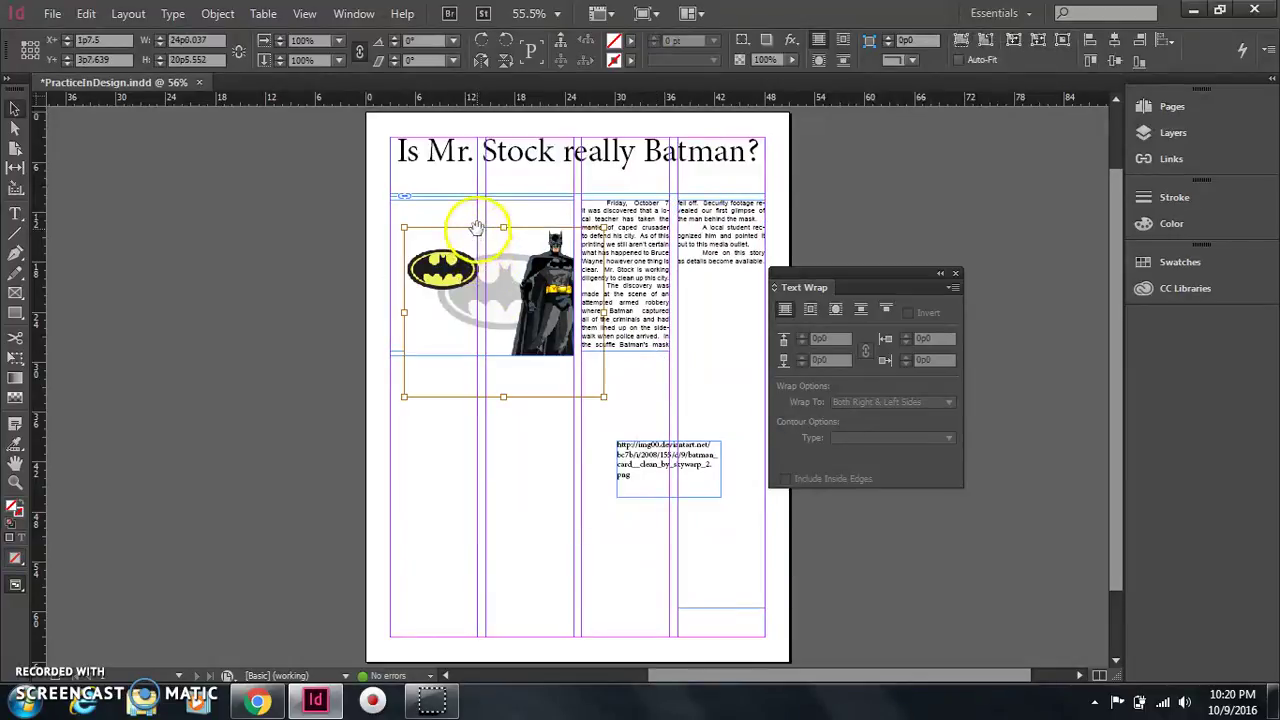
left_click(474, 341)
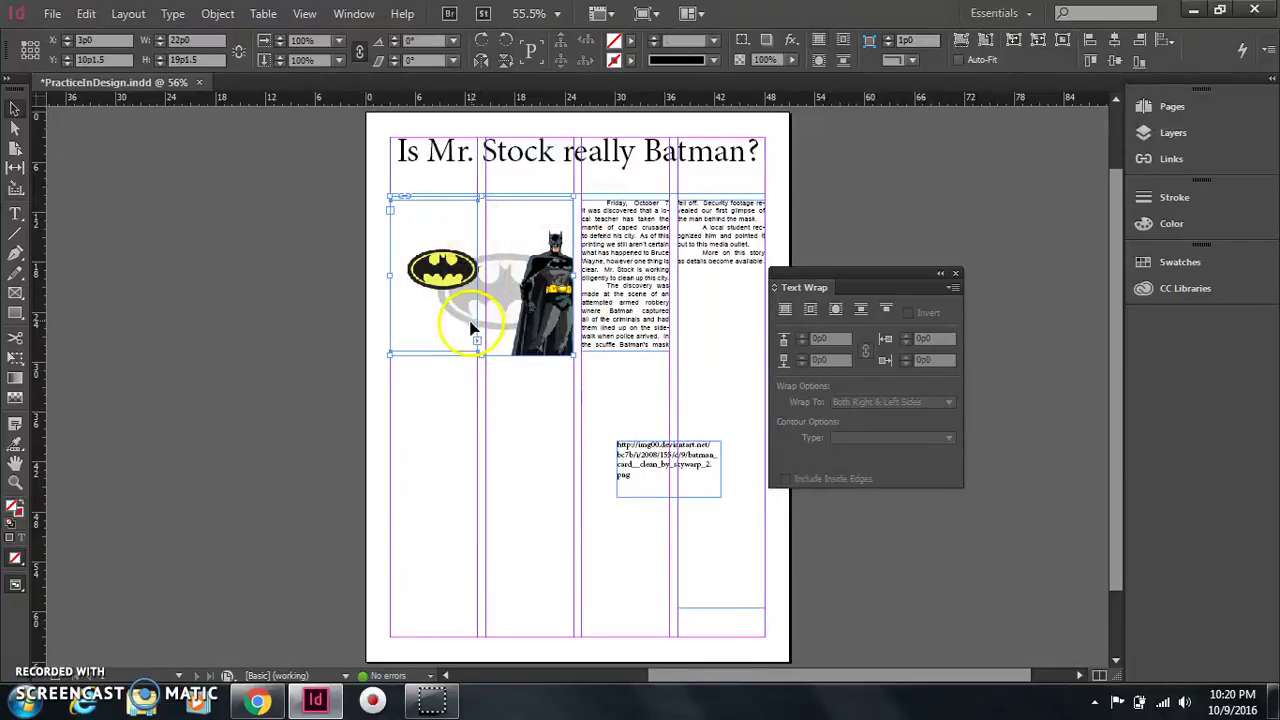
left_click(469, 270)
left_click(495, 298)
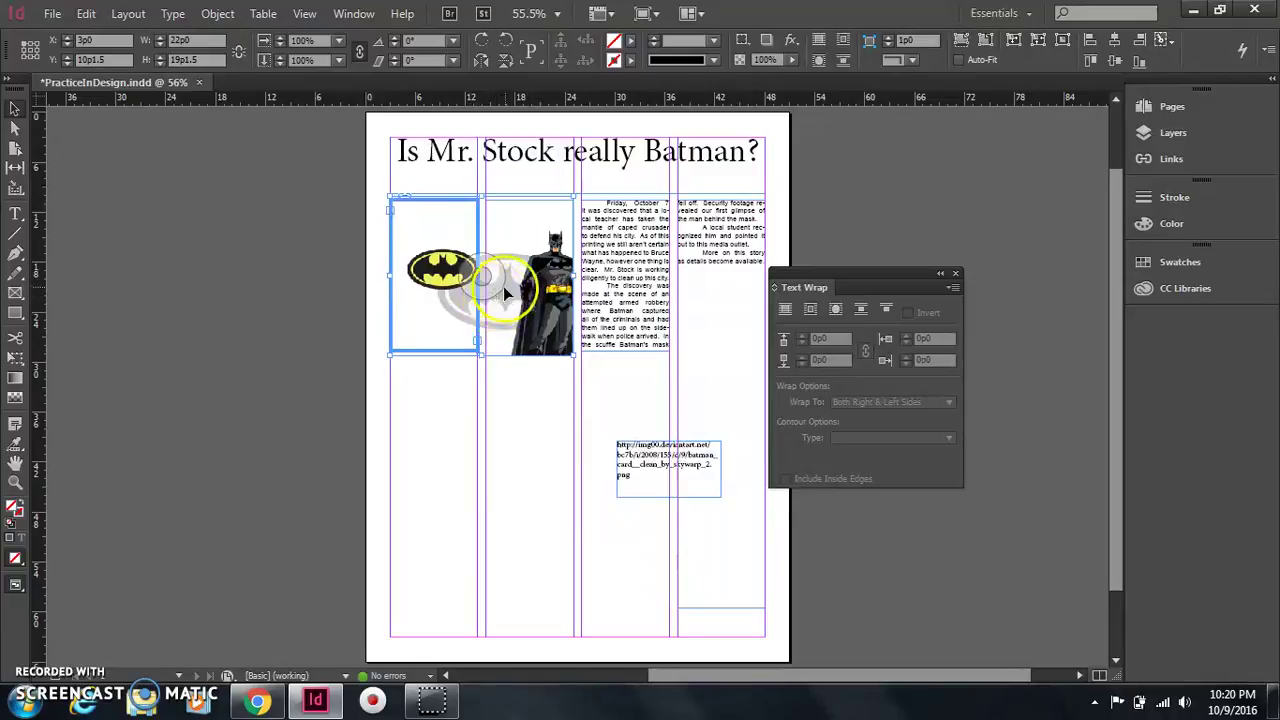
left_click_drag(503, 286, 518, 314)
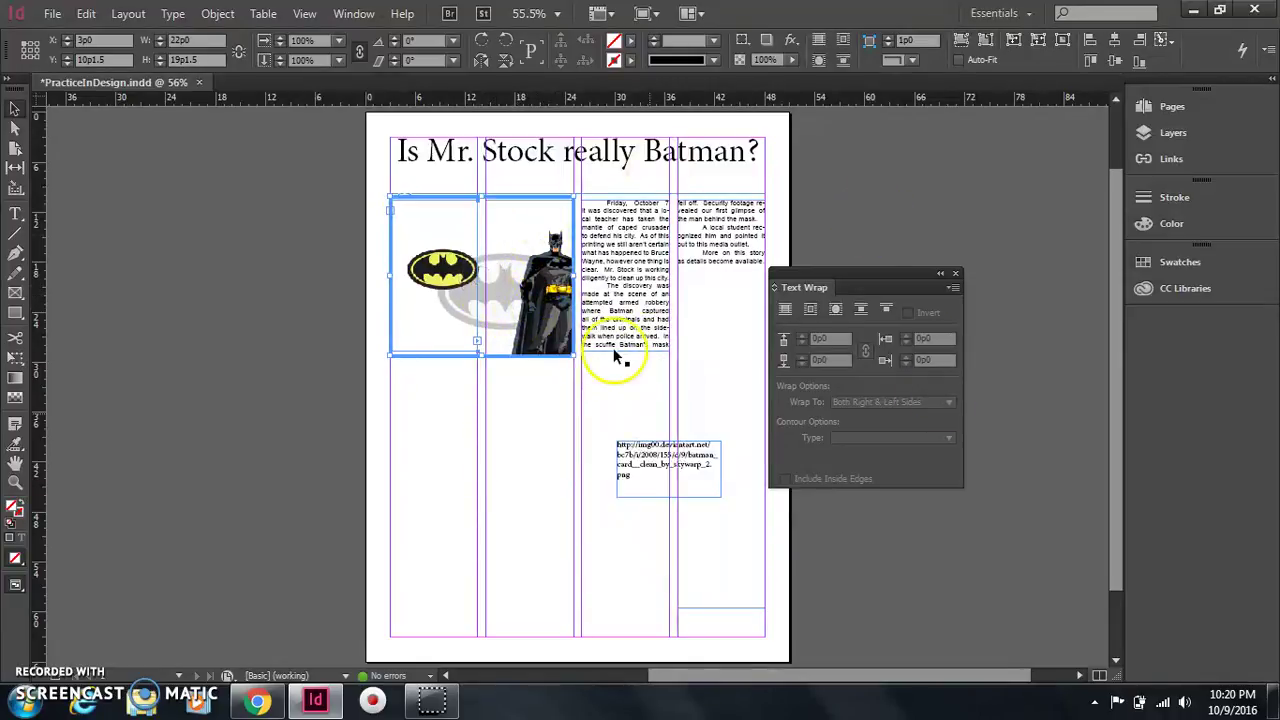
right_click(472, 278)
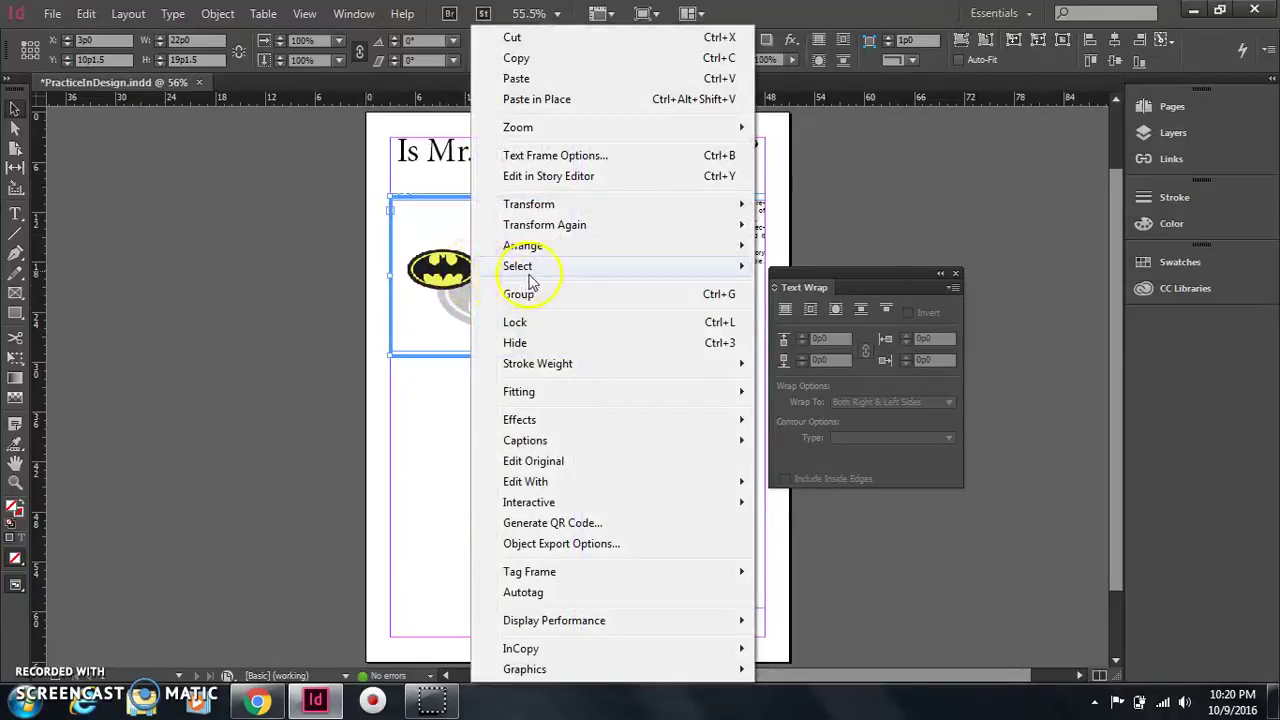
mouse_move(571, 395)
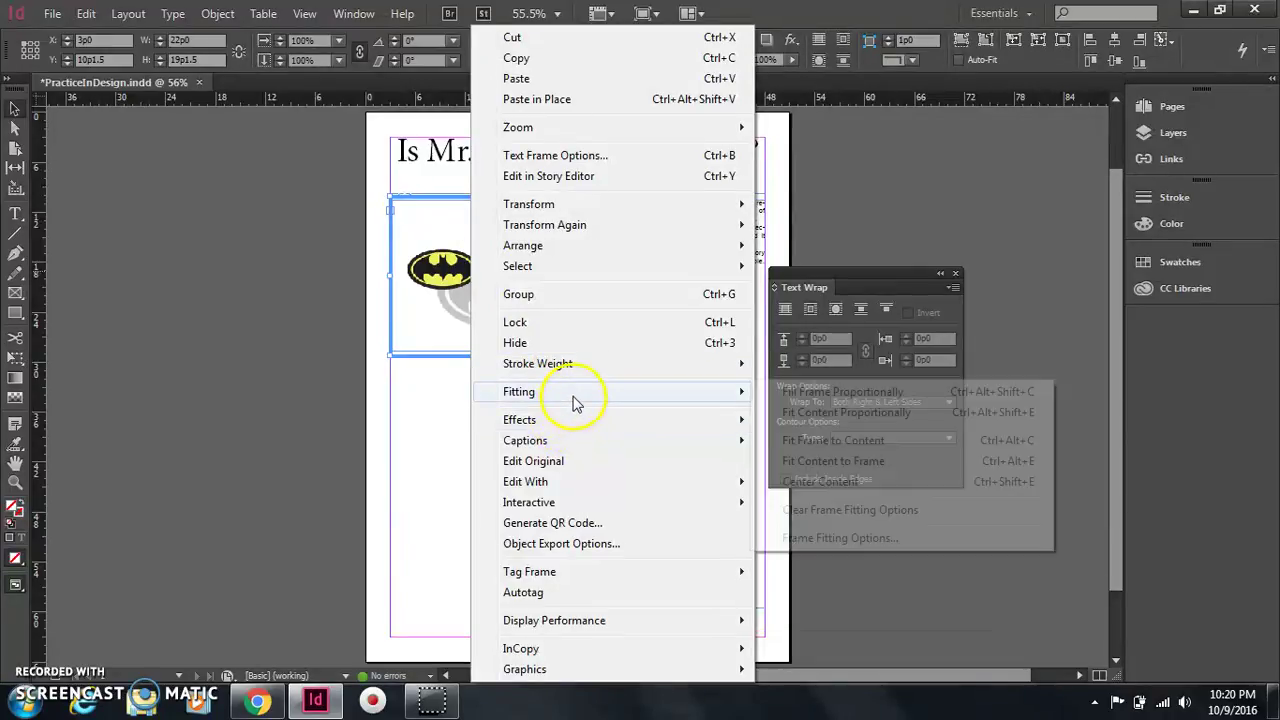
left_click(797, 463)
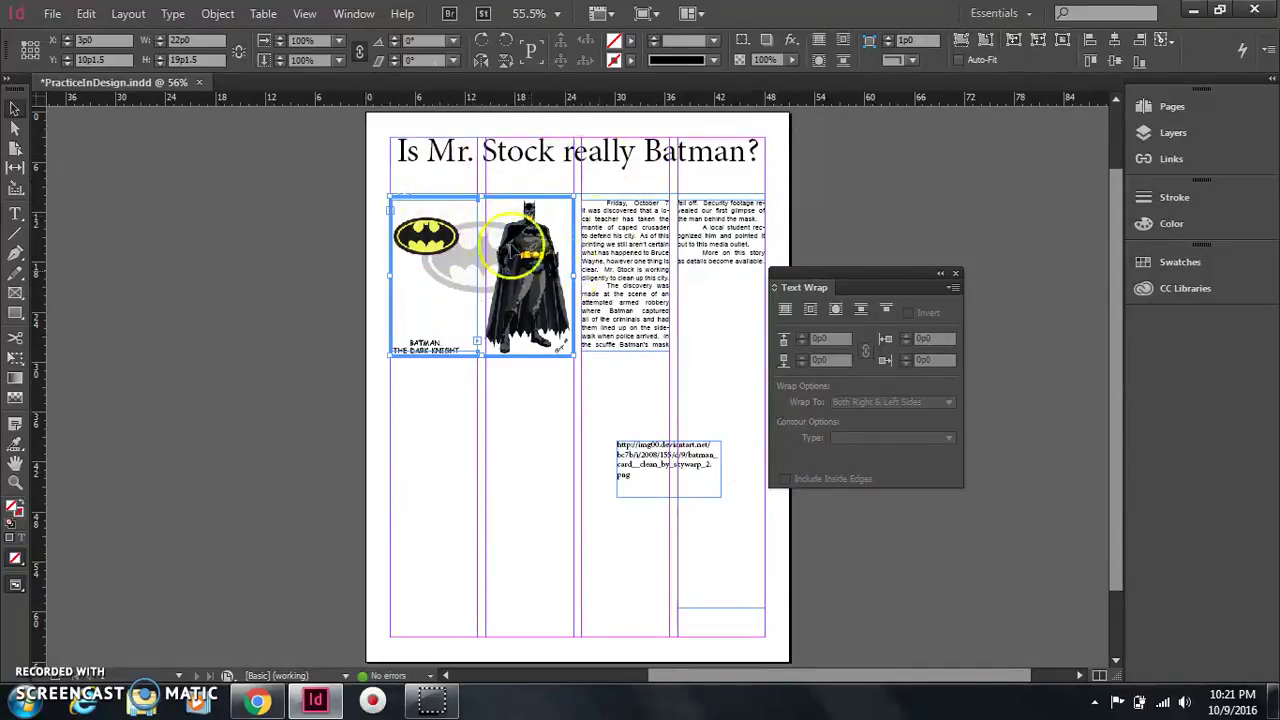
- Move the web address frame directly beneath the image at X 3p0, Y 29p7.5 and size it to 22p0 by 2p7.5
left_click_drag(668, 474, 564, 391)
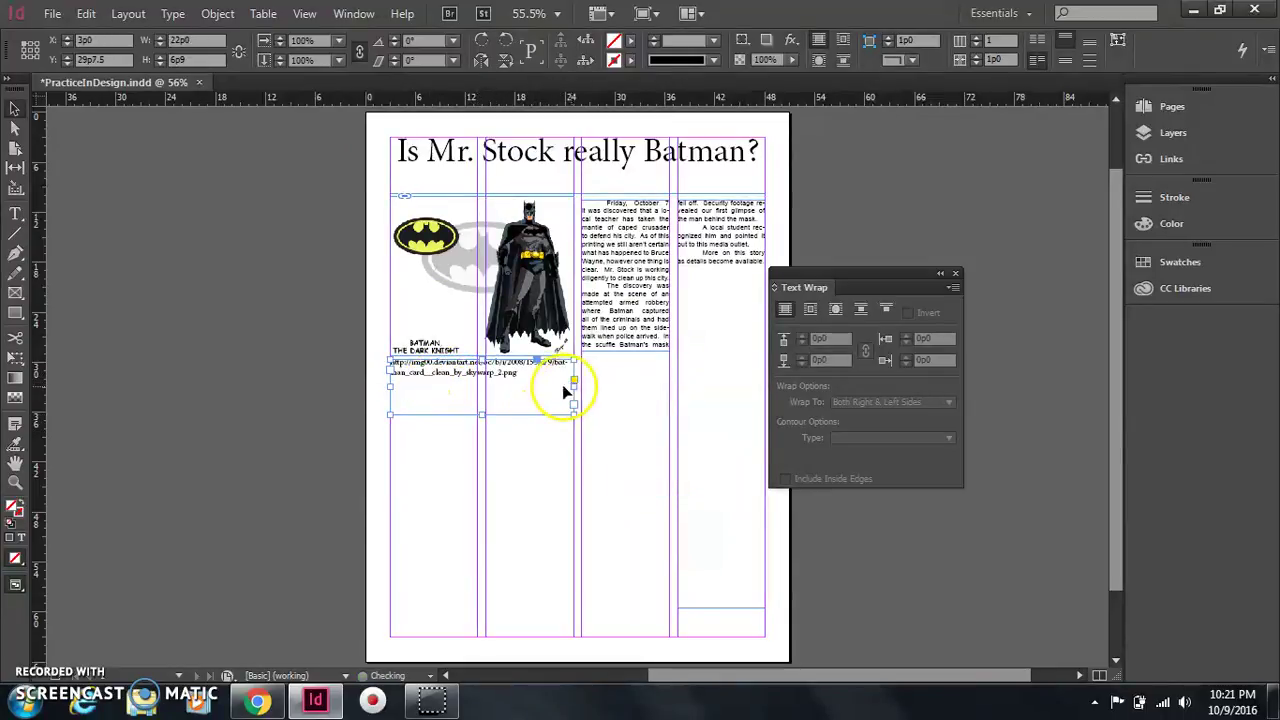
left_click_drag(482, 412, 517, 372)
- Select all of the web address text beneath the image and reduce its font size to 8 pt
double_click(517, 372)
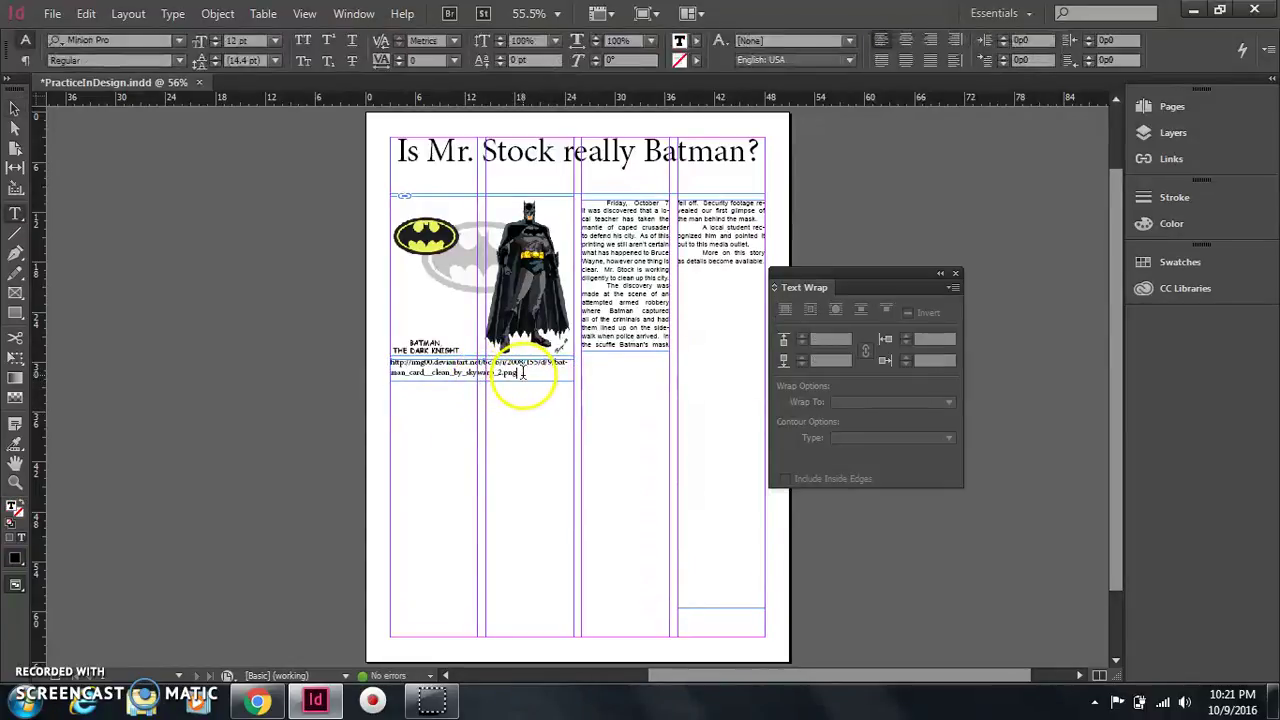
key("ctrl+a")
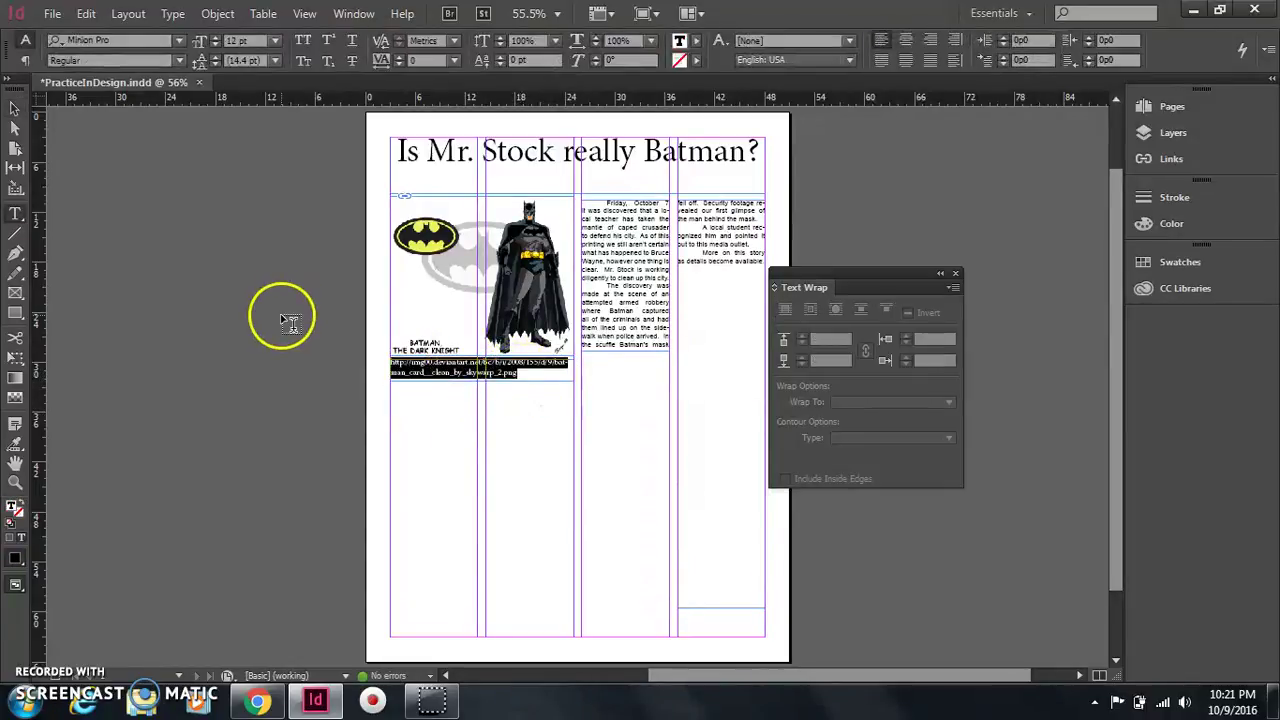
left_click(216, 45)
left_click(216, 45)
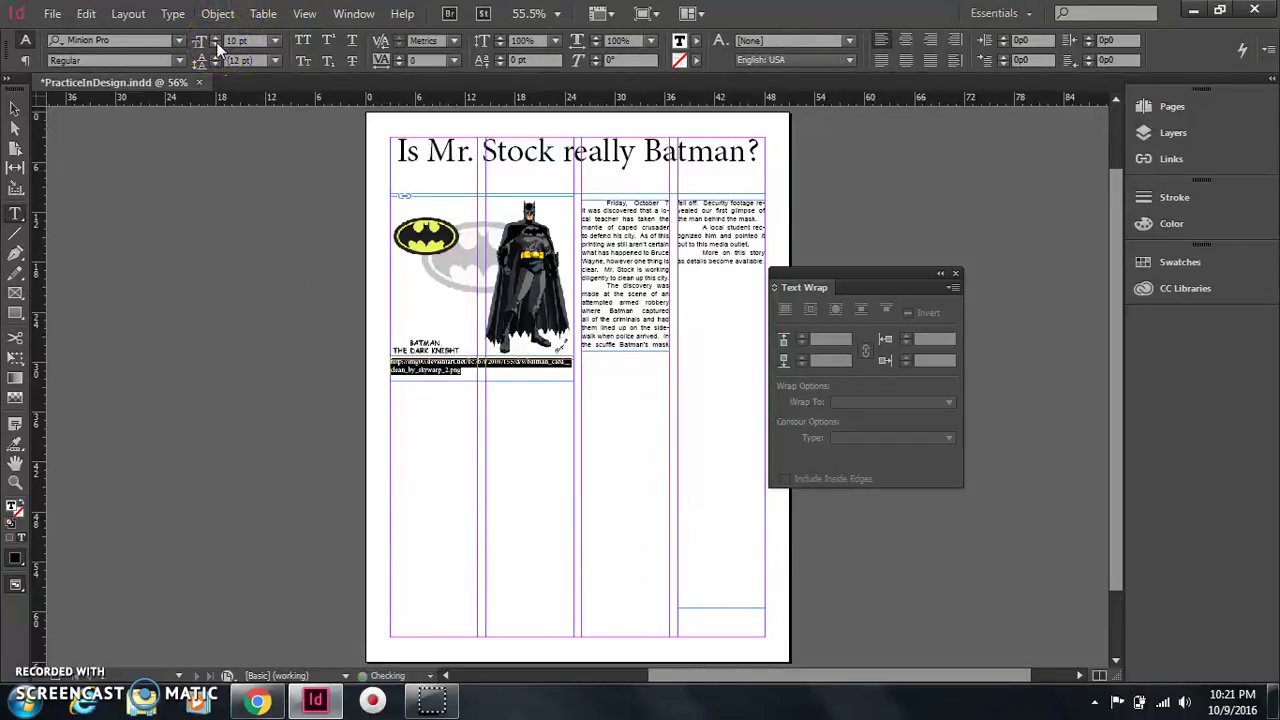
left_click(216, 45)
left_click(216, 45)
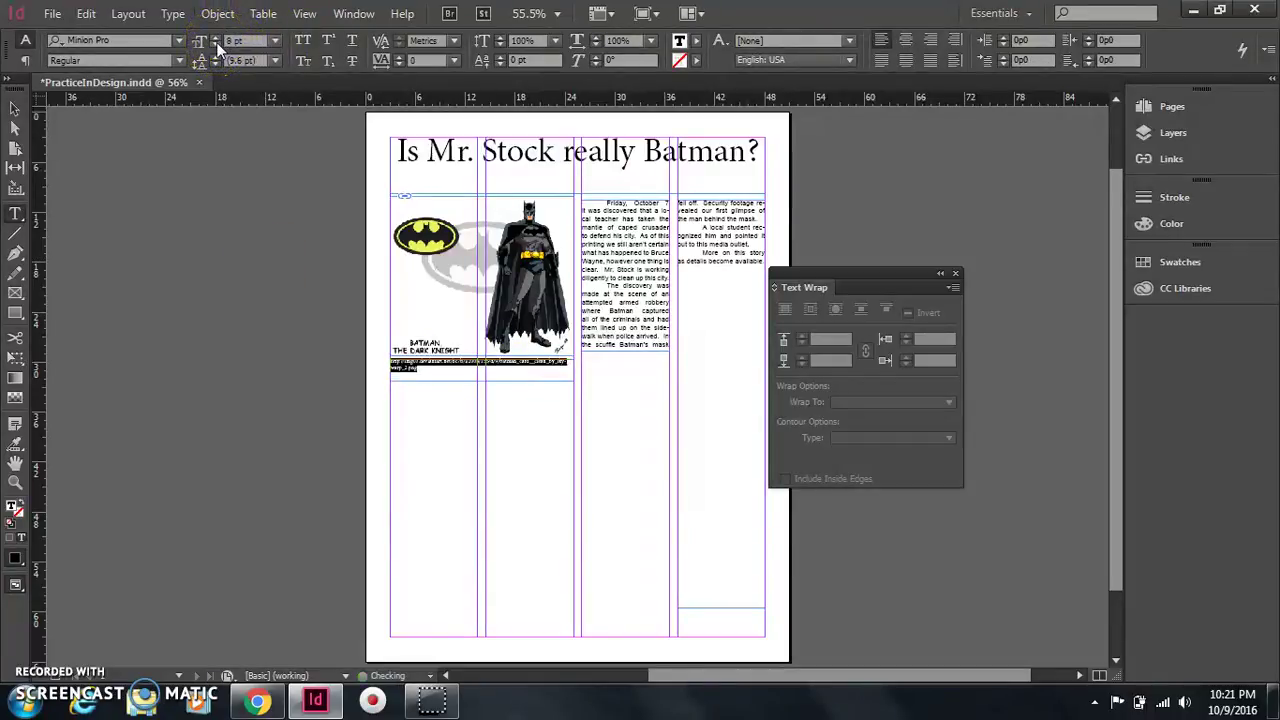
- Shorten the web address frame to a height of 1p7.5 and deselect it
left_click(15, 107)
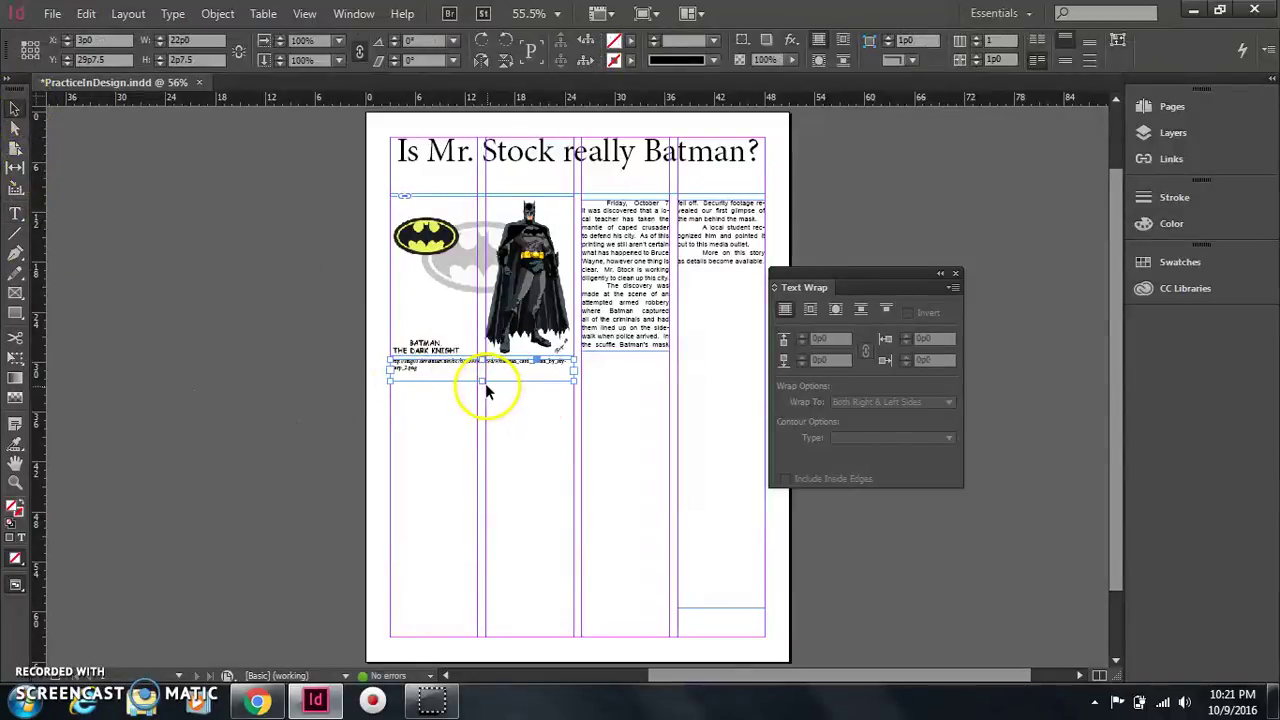
left_click_drag(481, 380, 481, 373)
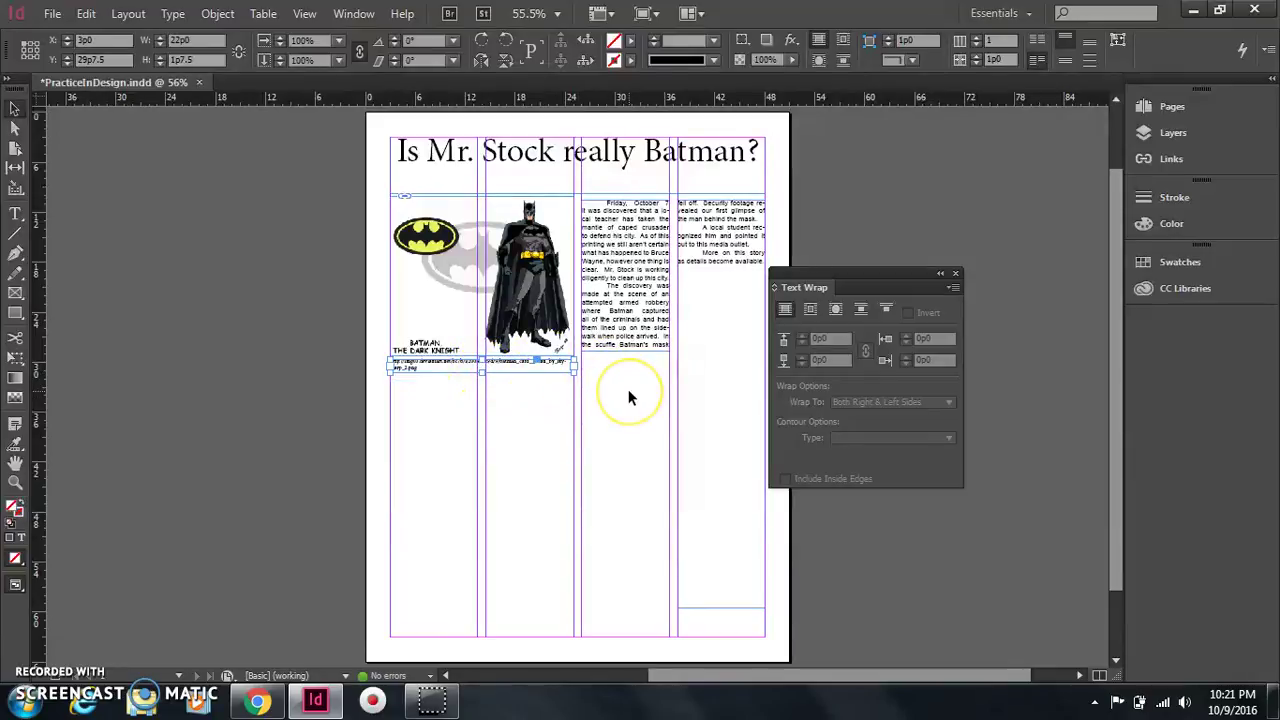
left_click(628, 397)
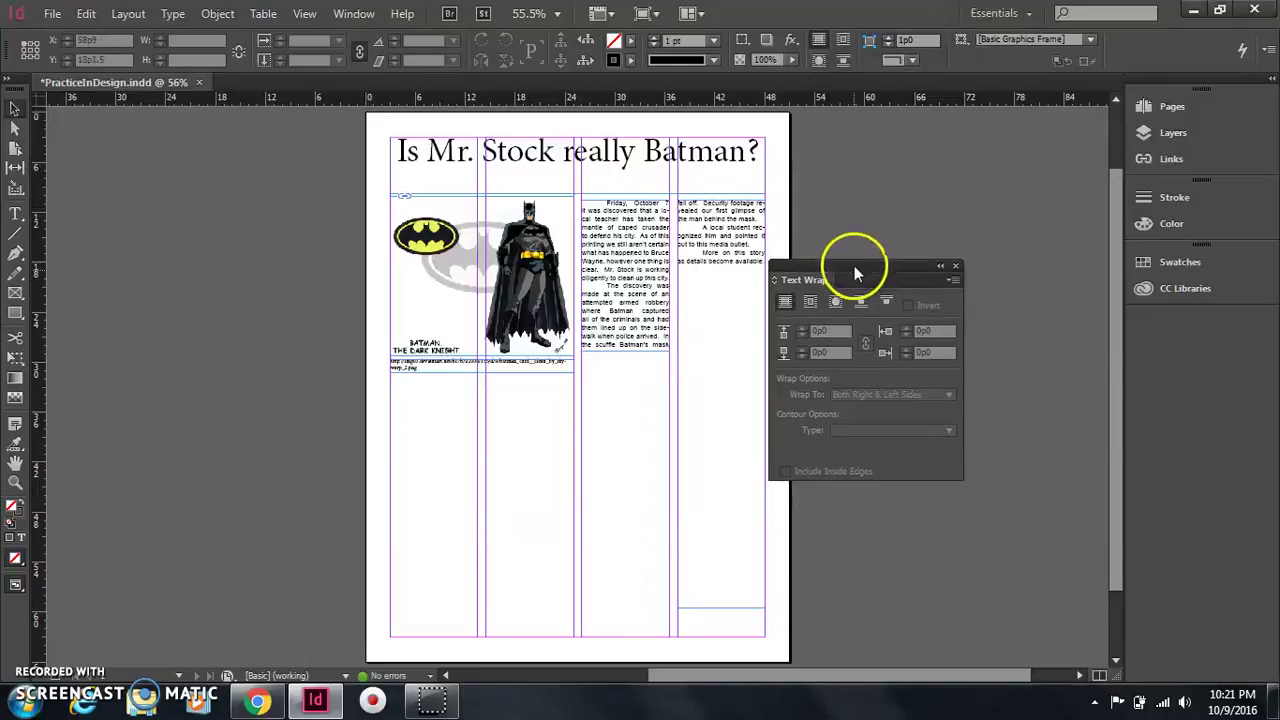
left_click_drag(854, 270, 876, 253)
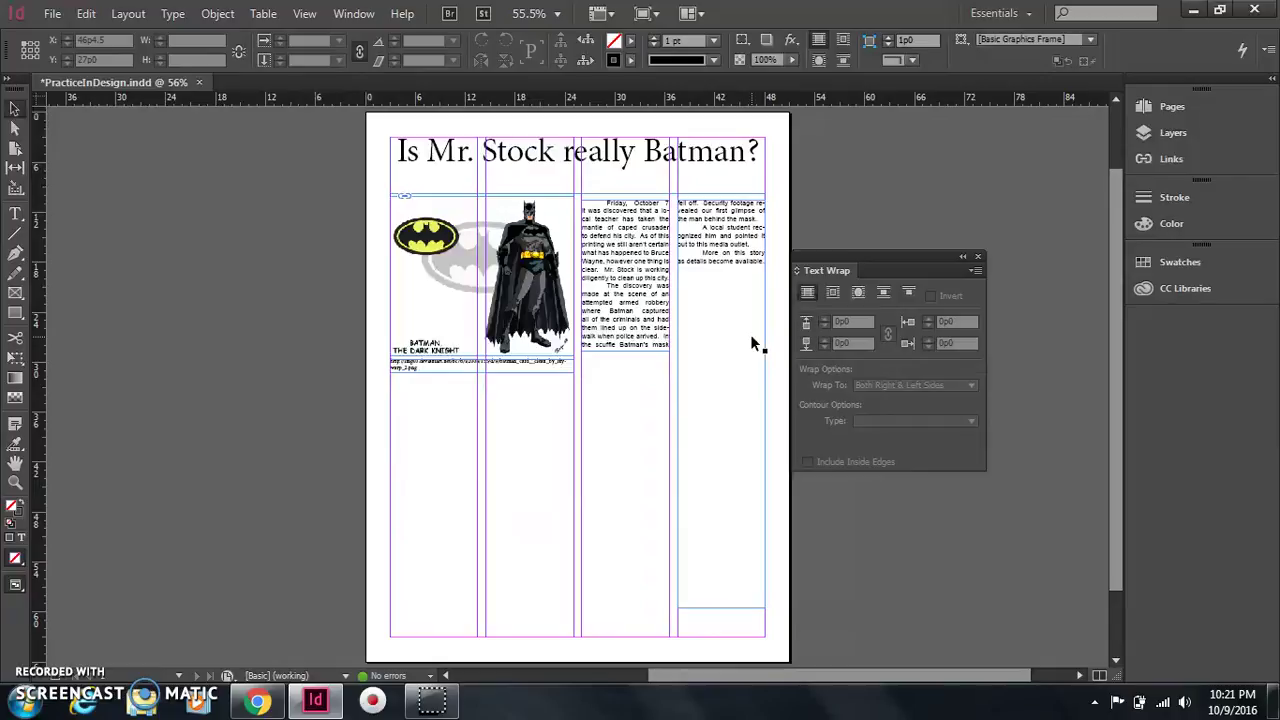
left_click(56, 13)
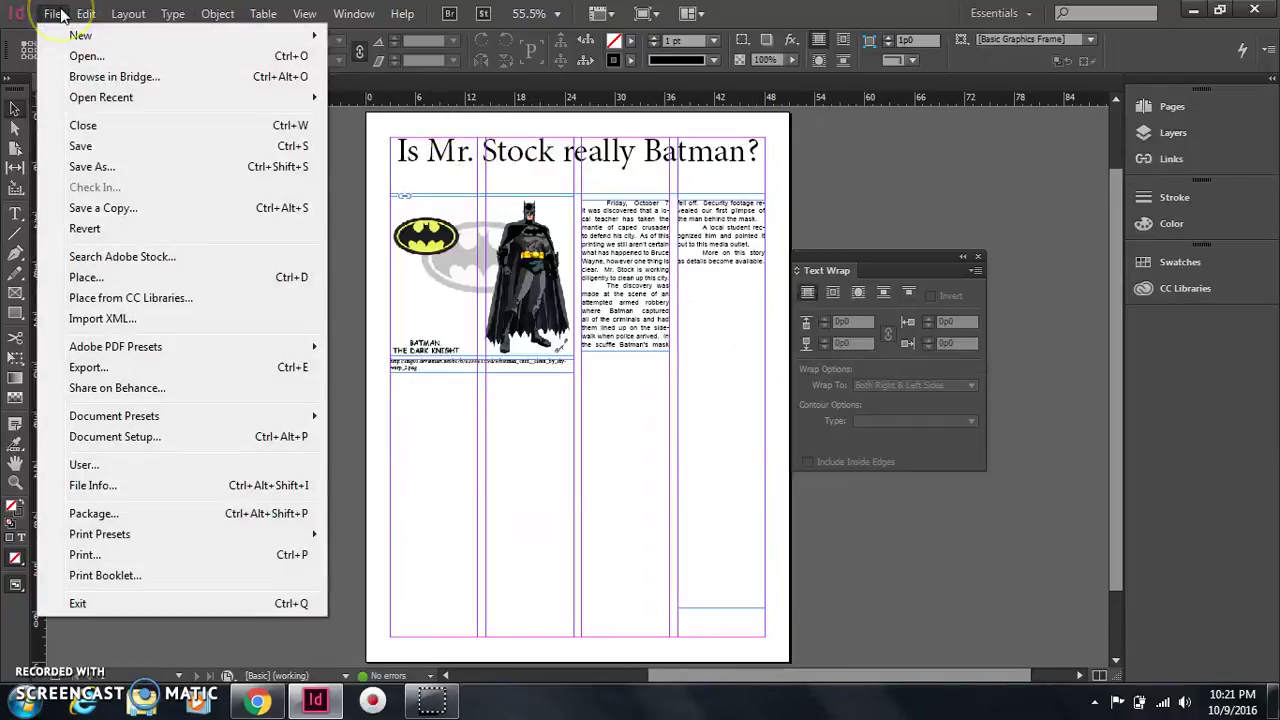
left_click(86, 277)
scroll(615, 286, "down", 2)
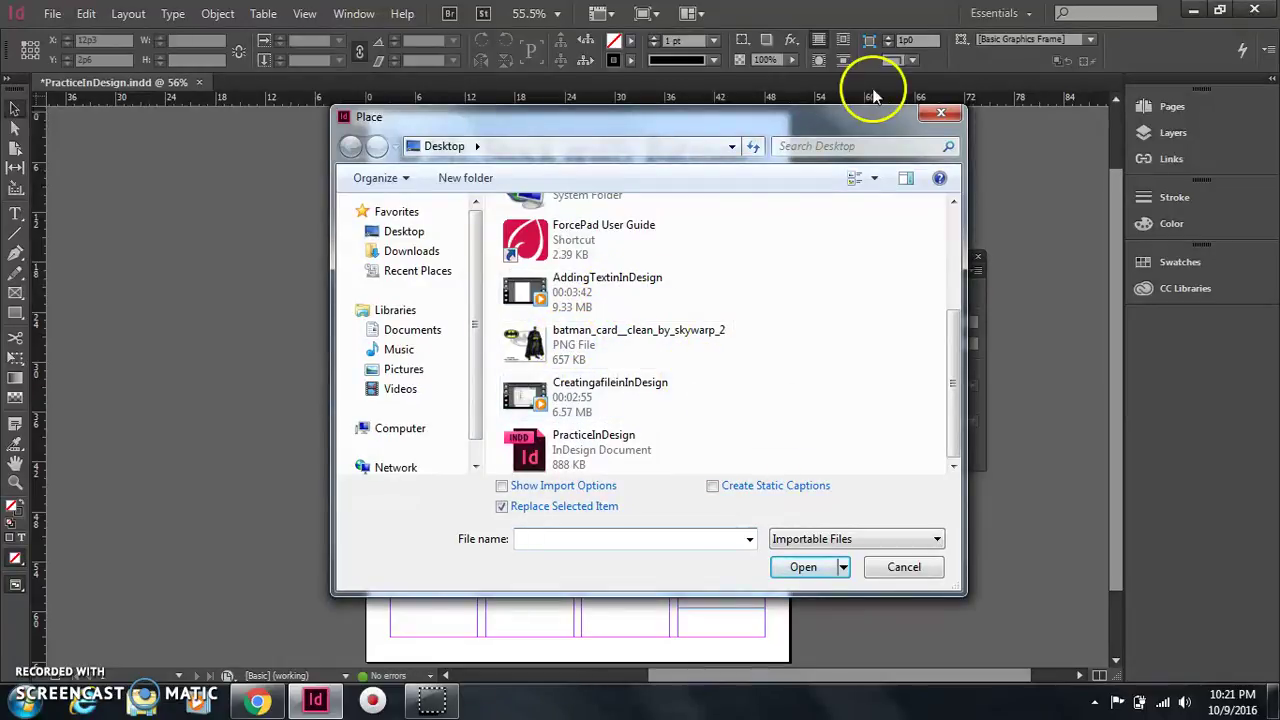
left_click(941, 112)
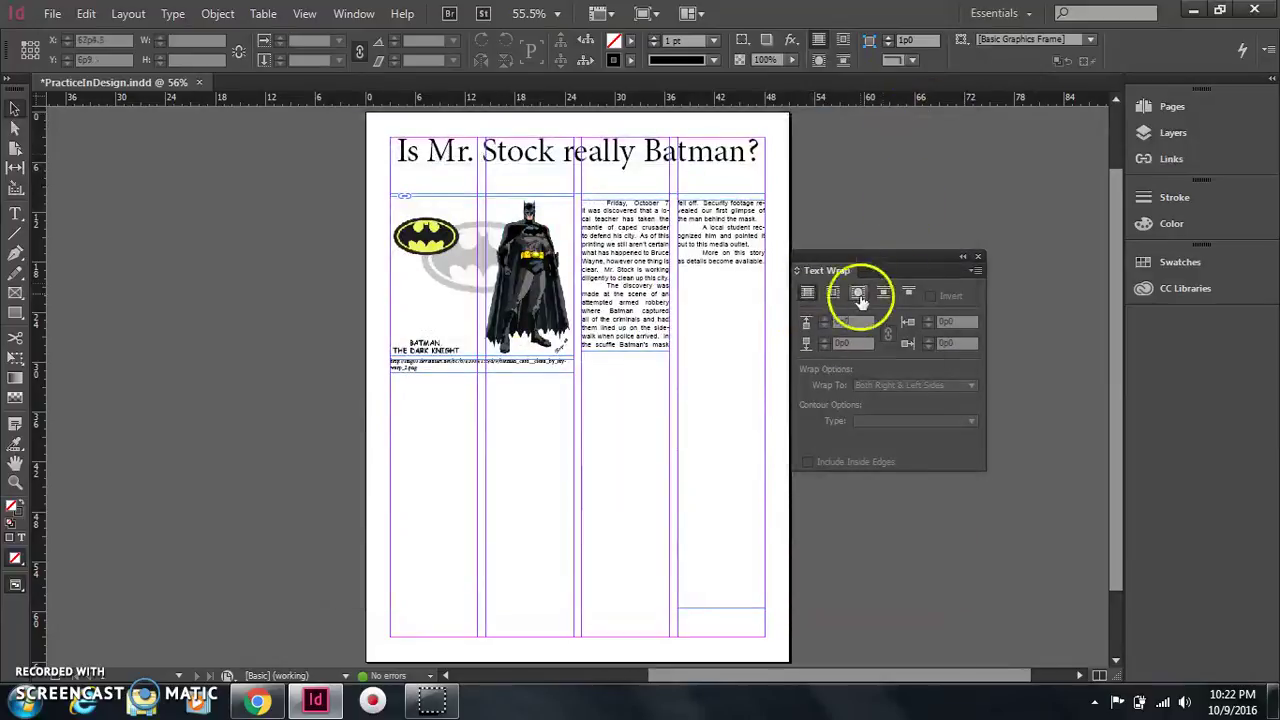
- Shorten the fourth-column text frame to 18p1.5 high, level with the third column's frame, and save the document
left_click(684, 411)
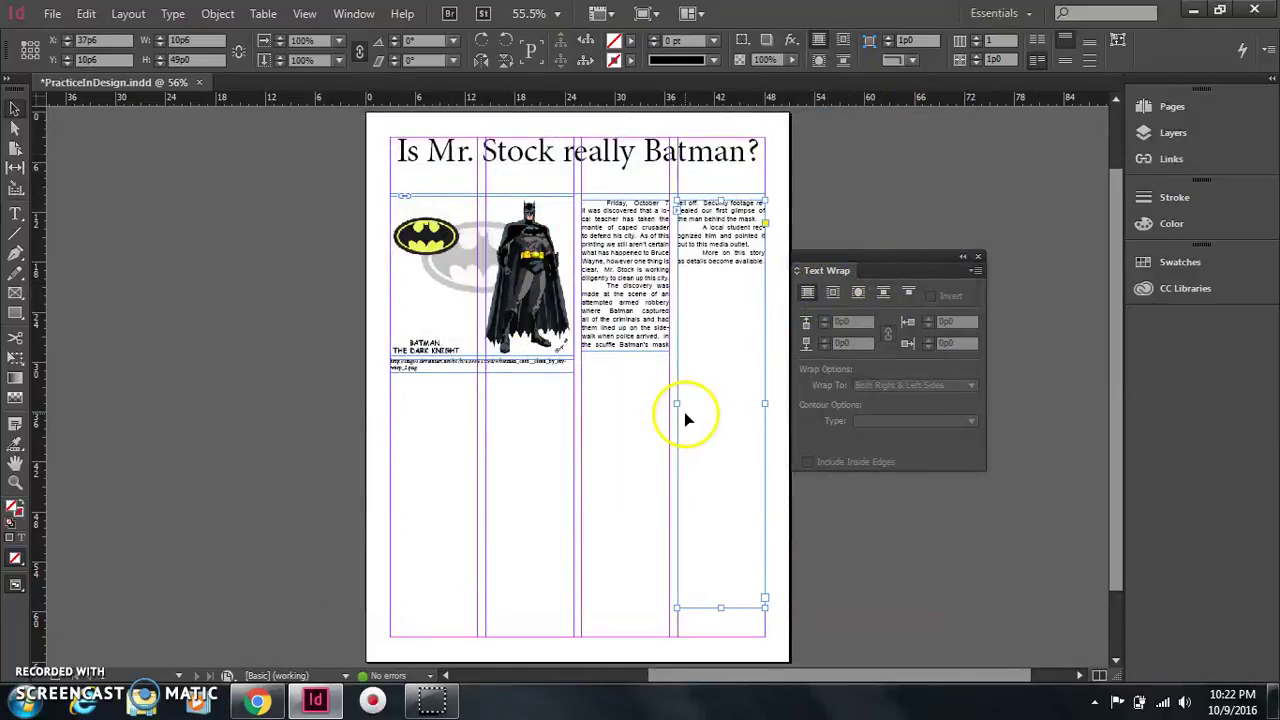
left_click_drag(718, 607, 701, 349)
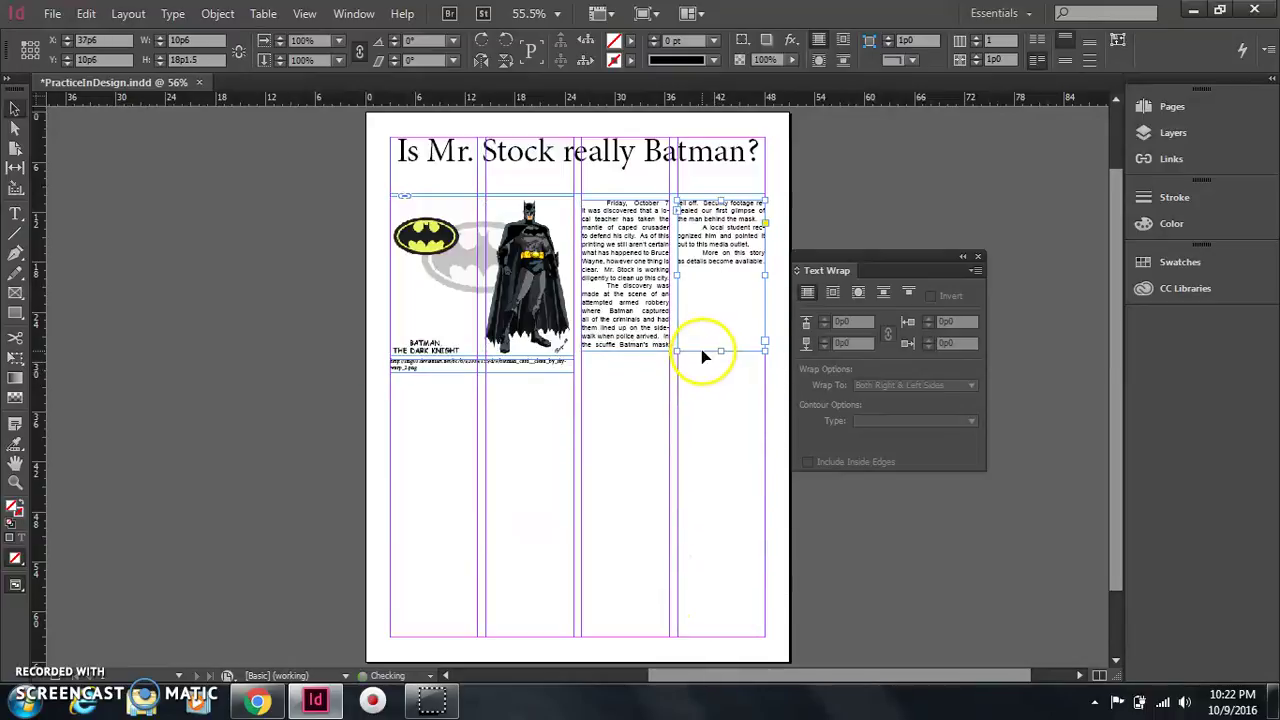
left_click(826, 206)
left_click(52, 14)
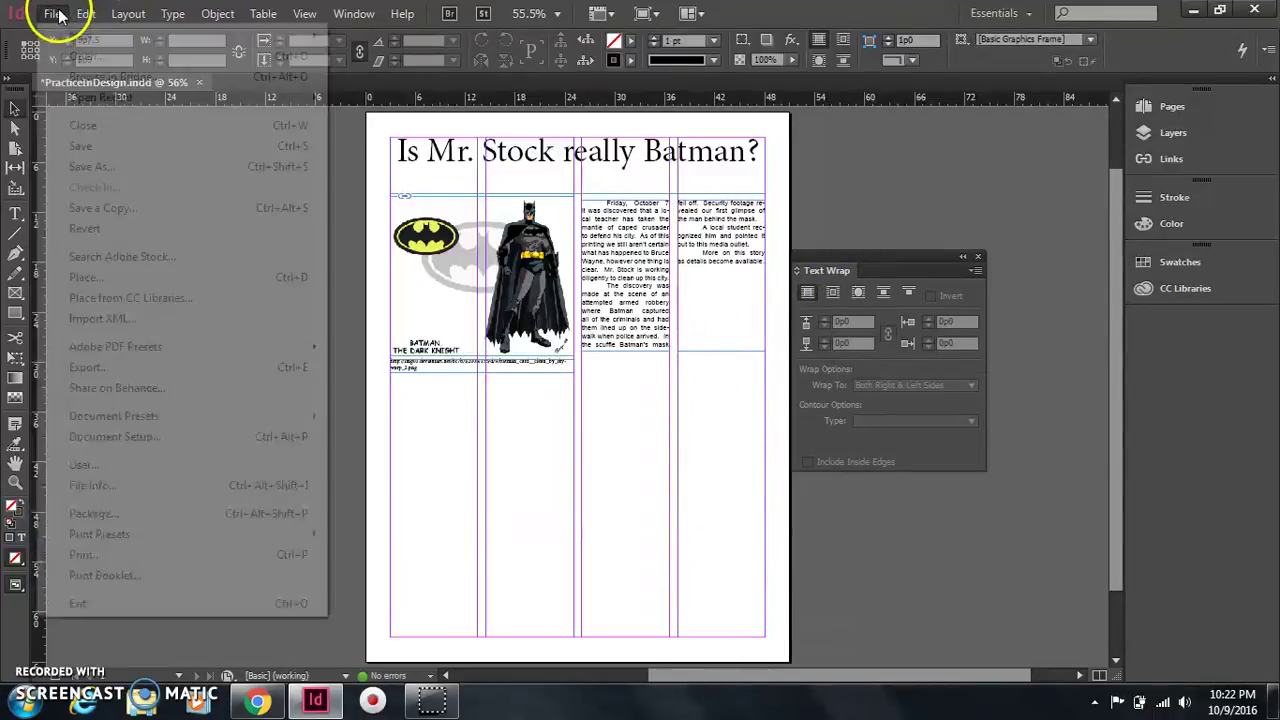
left_click(75, 146)
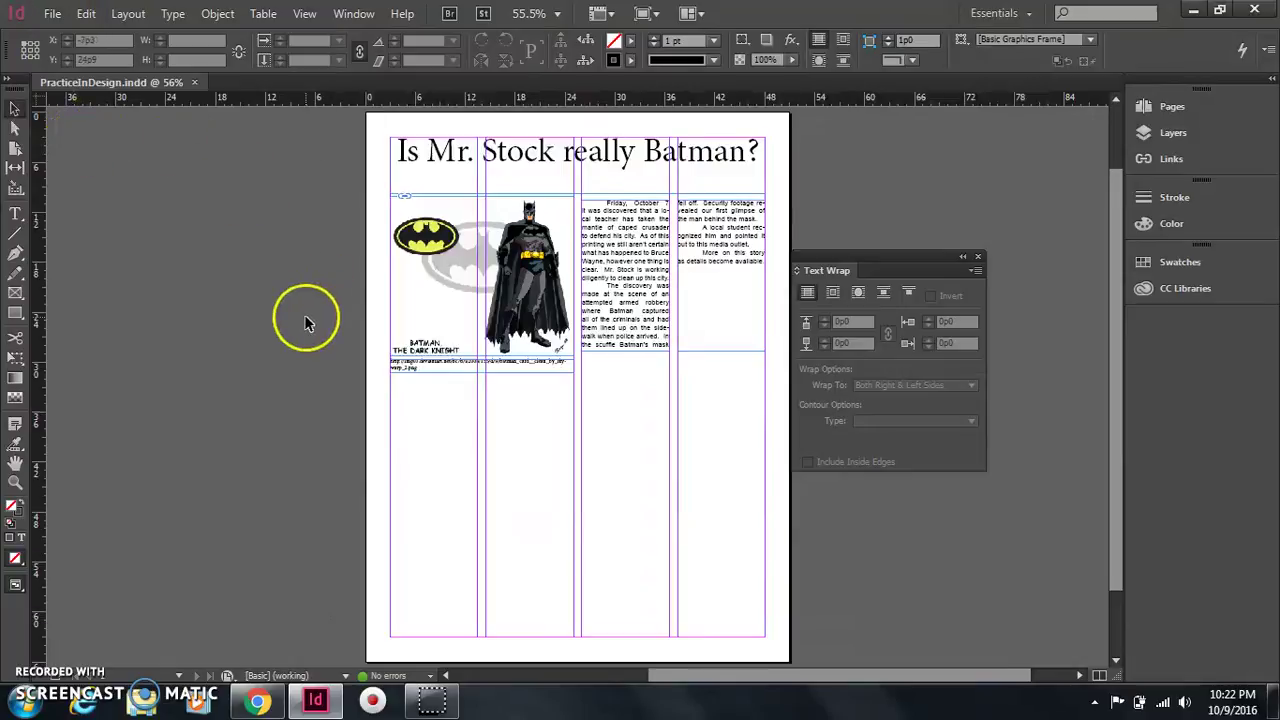